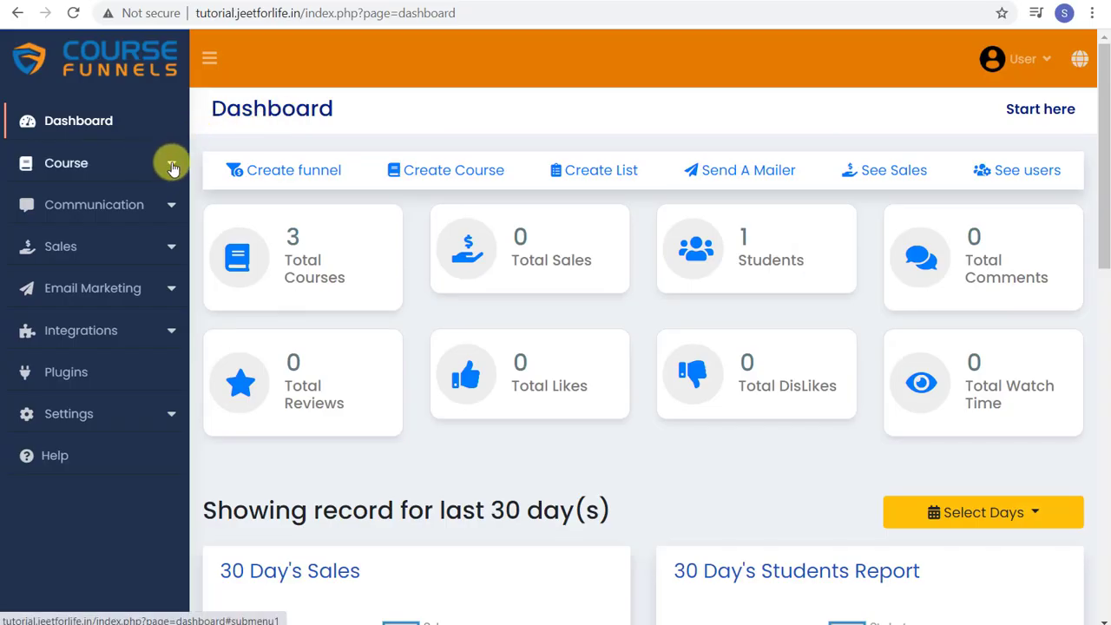
# Step: Open the course content of English Level 1 and create its first section with the title Overview
pyautogui.click(171, 166)
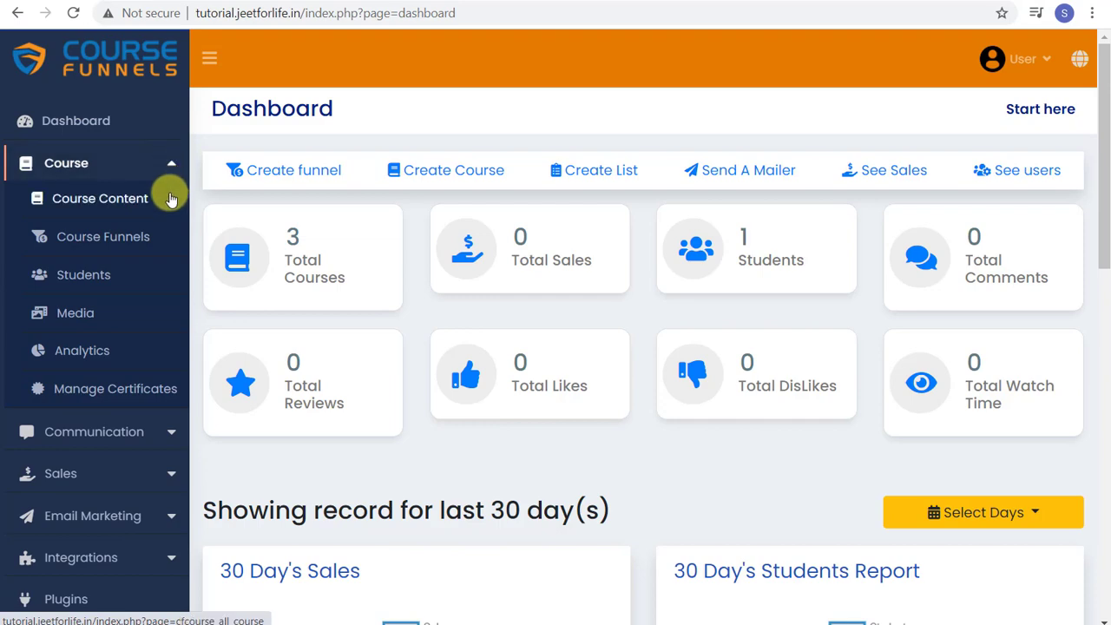
pyautogui.click(168, 197)
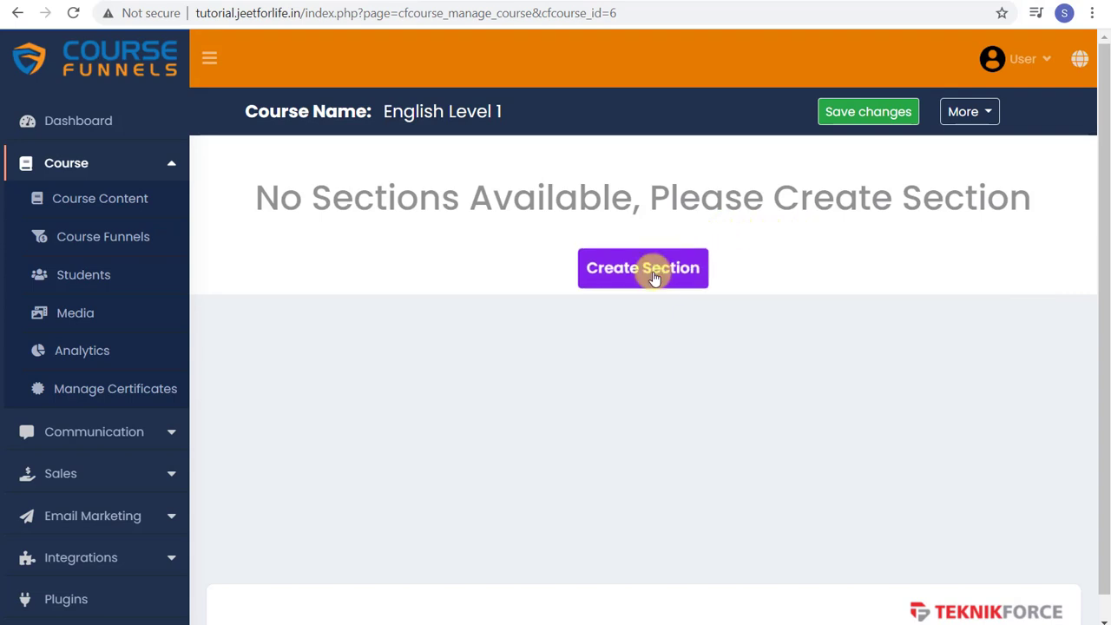
pyautogui.click(638, 280)
pyautogui.click(297, 301)
pyautogui.write('Ove')
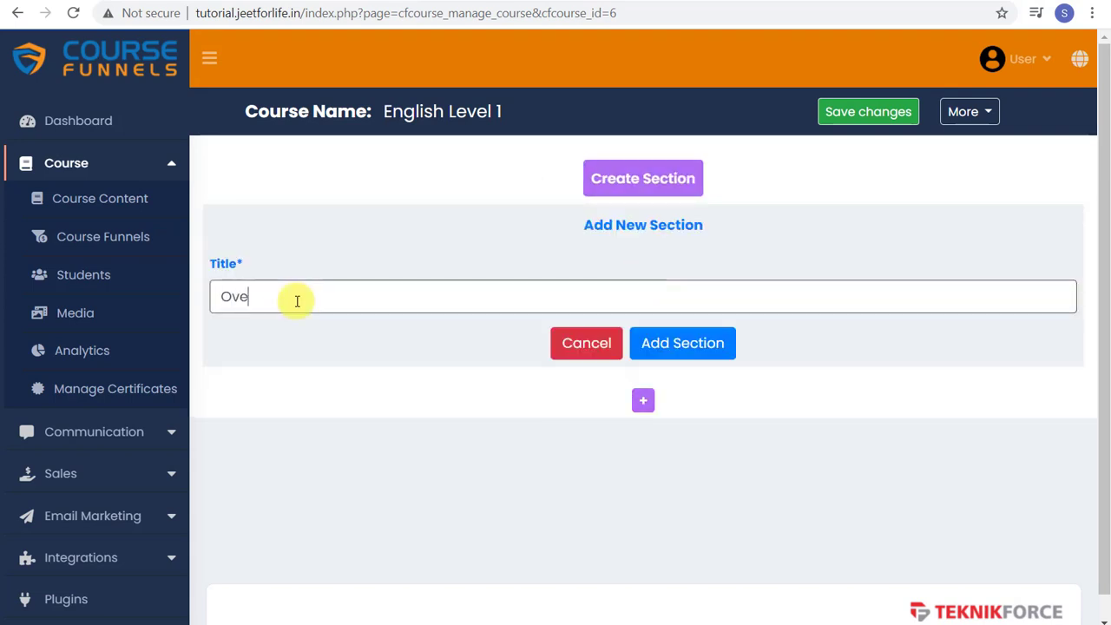
pyautogui.write('rview')
pyautogui.click(706, 349)
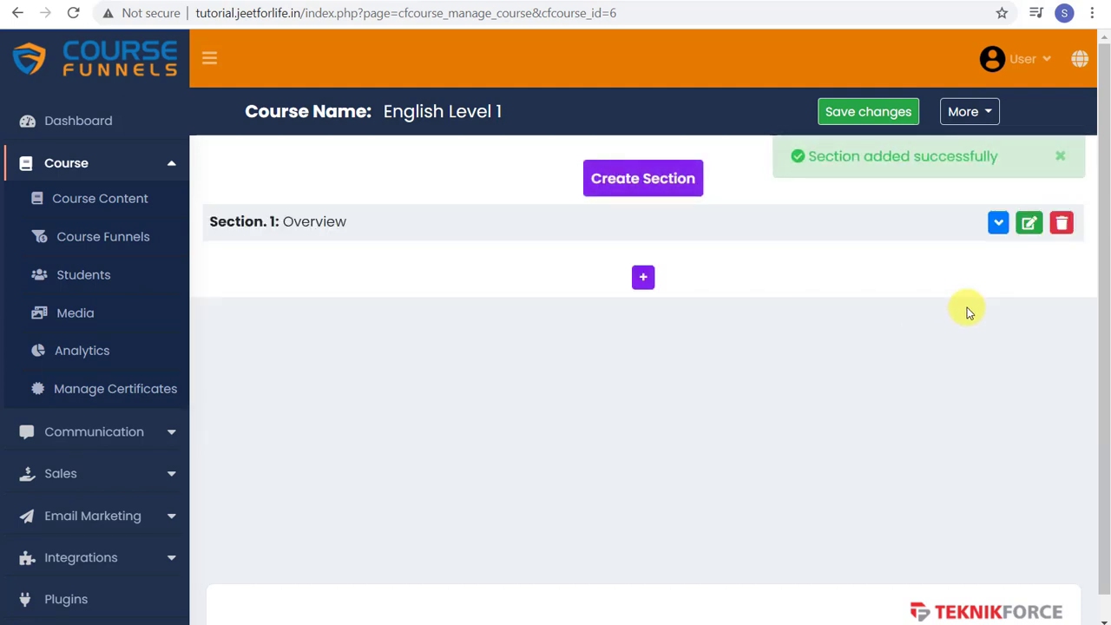
# Step: Add a lecture titled Introduction to the Overview section, with a description about English being one of the world's most important languages
pyautogui.click(997, 224)
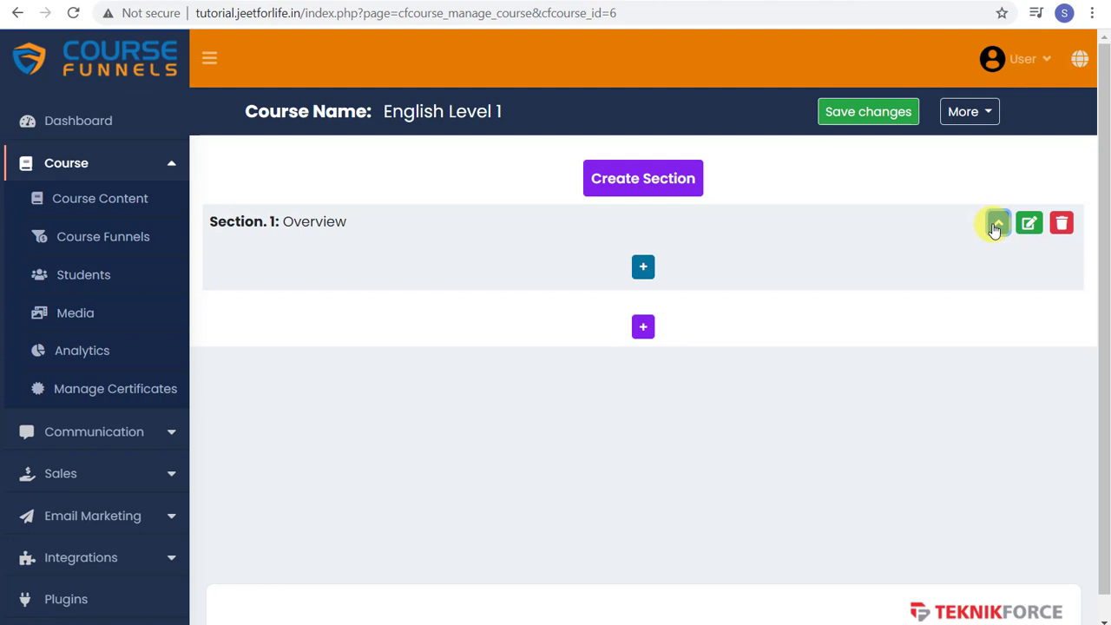
pyautogui.click(651, 268)
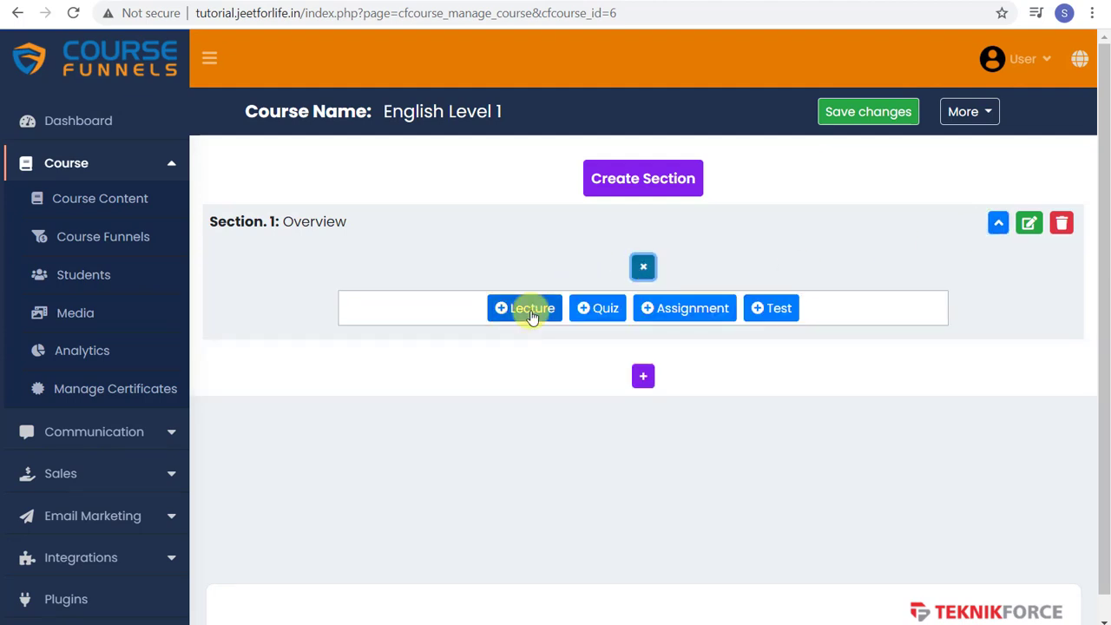
pyautogui.click(525, 308)
pyautogui.click(514, 389)
pyautogui.write('Introduction')
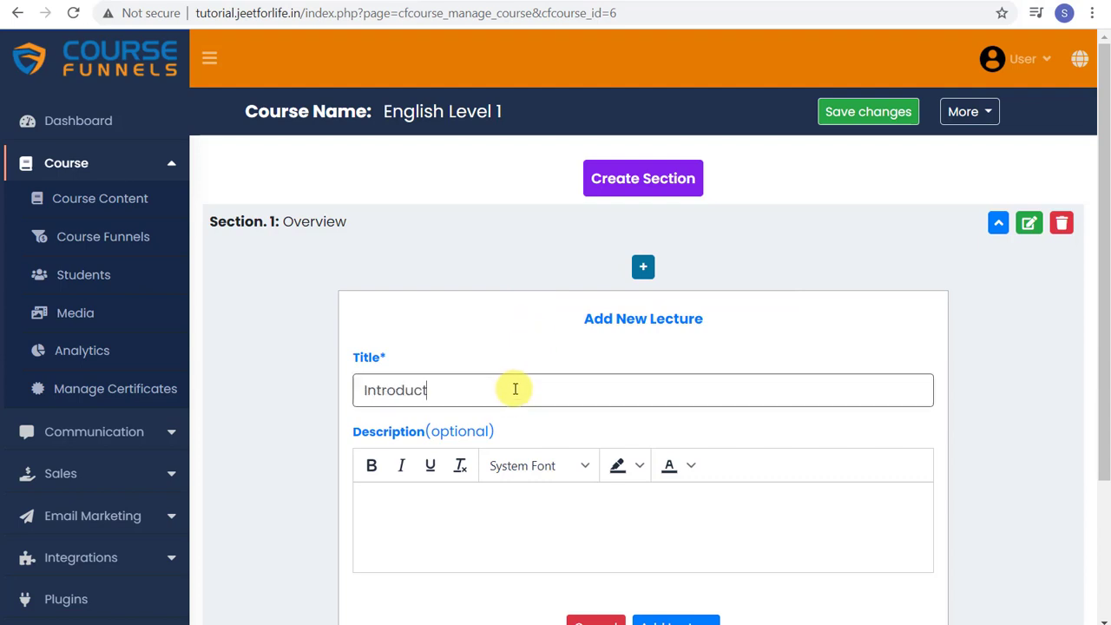
pyautogui.click(501, 518)
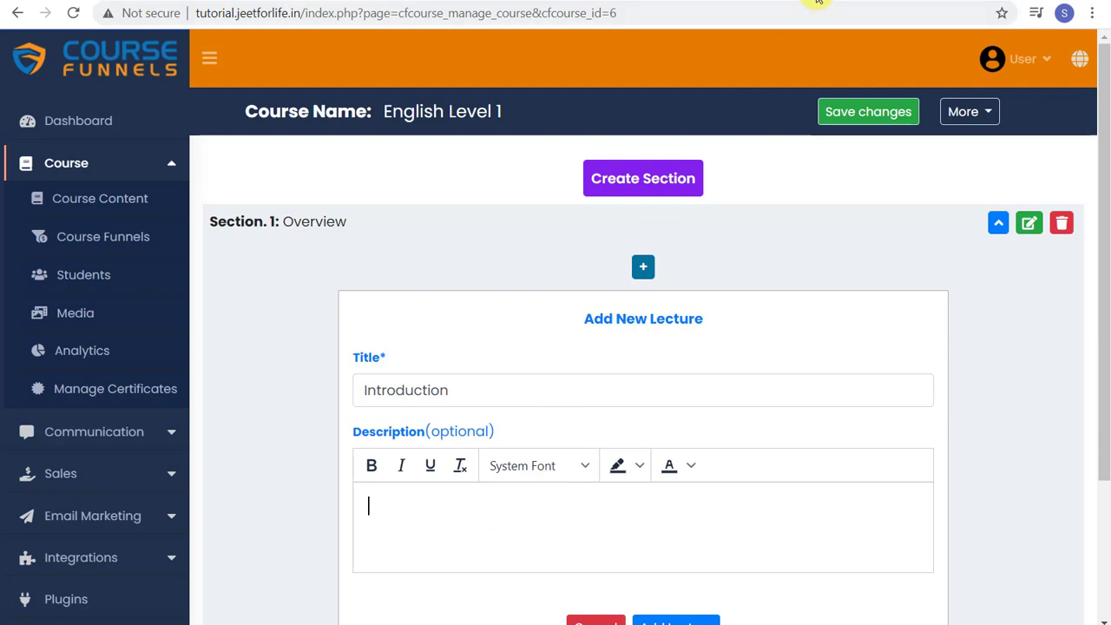
pyautogui.write('English is thought to be one of the most important languages in the world. One of the reasons is that English is spoken as the first language in many countries. ... There are 104 countries where English is spoken as the first language.')
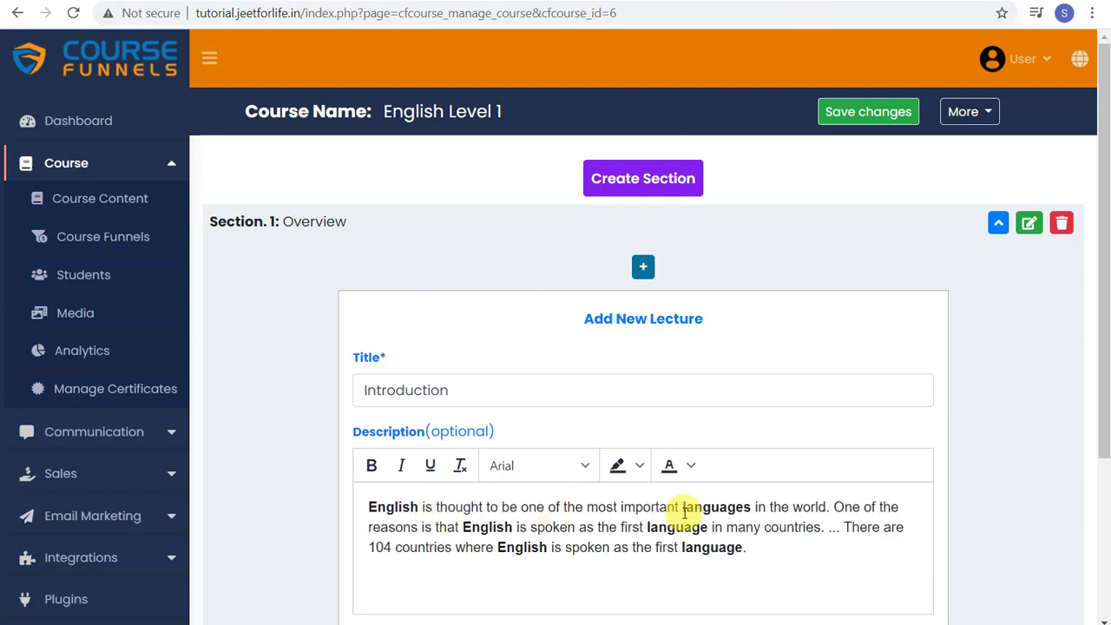
pyautogui.scroll(-2, 694, 521)
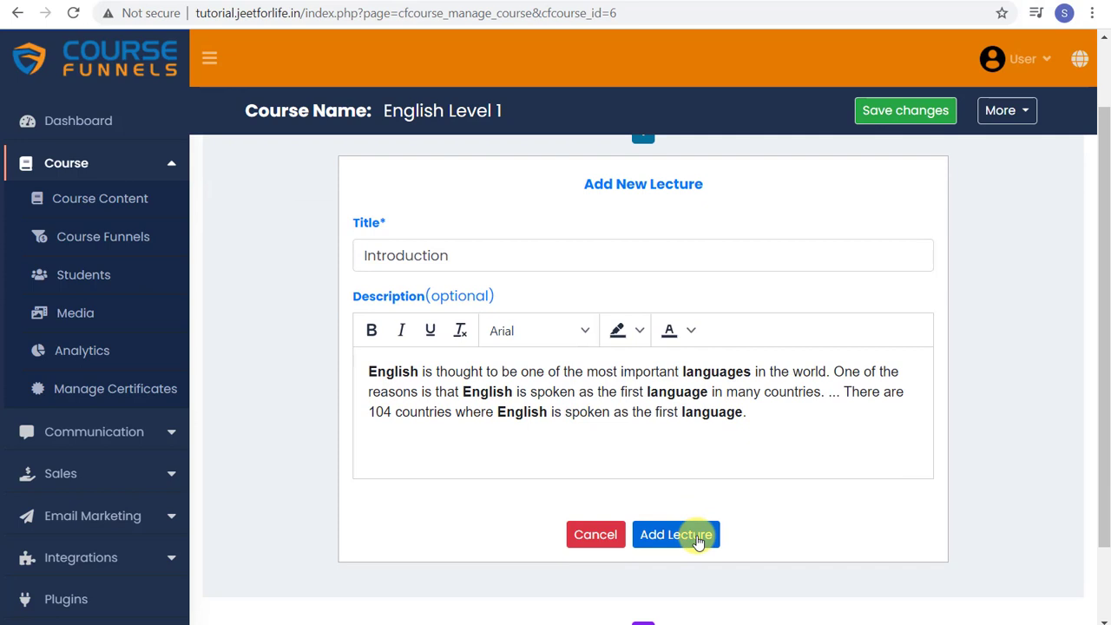
pyautogui.click(697, 538)
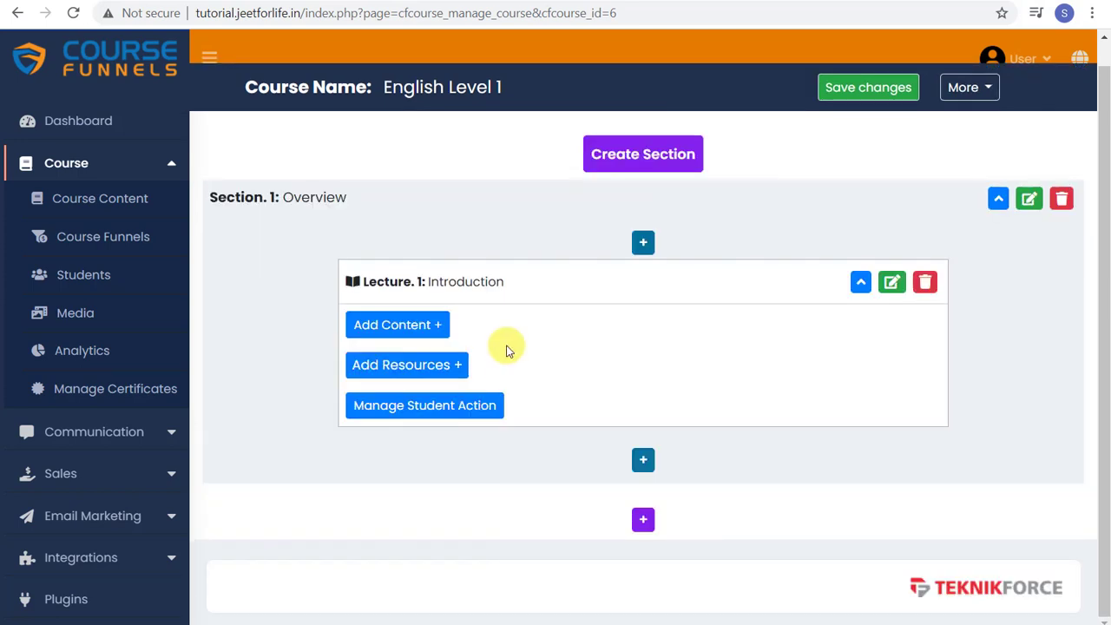
pyautogui.click(440, 330)
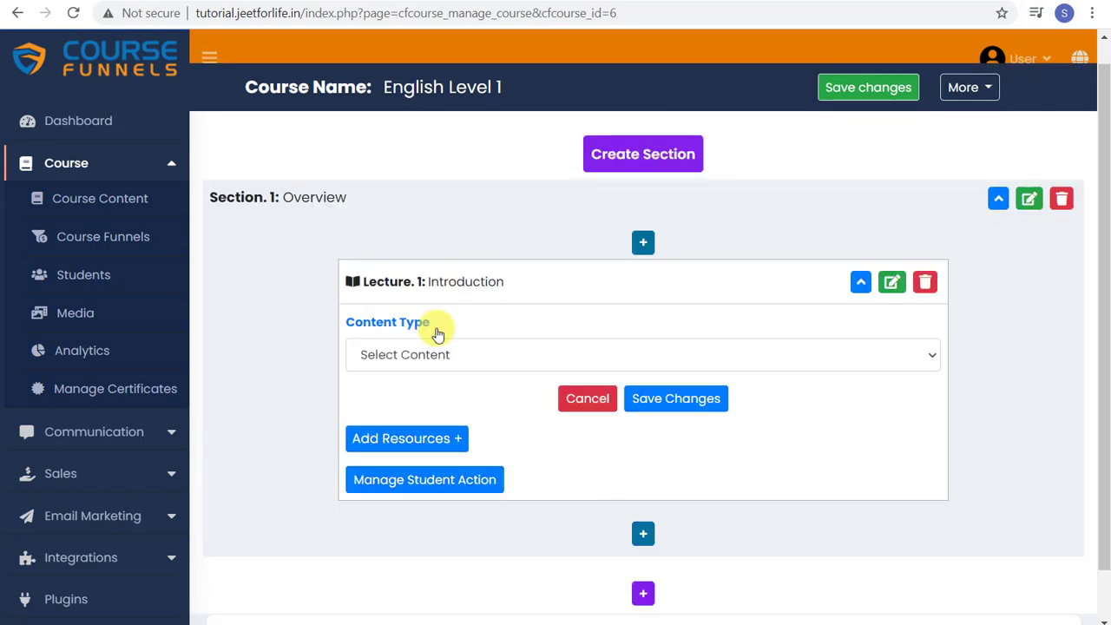
pyautogui.click(445, 356)
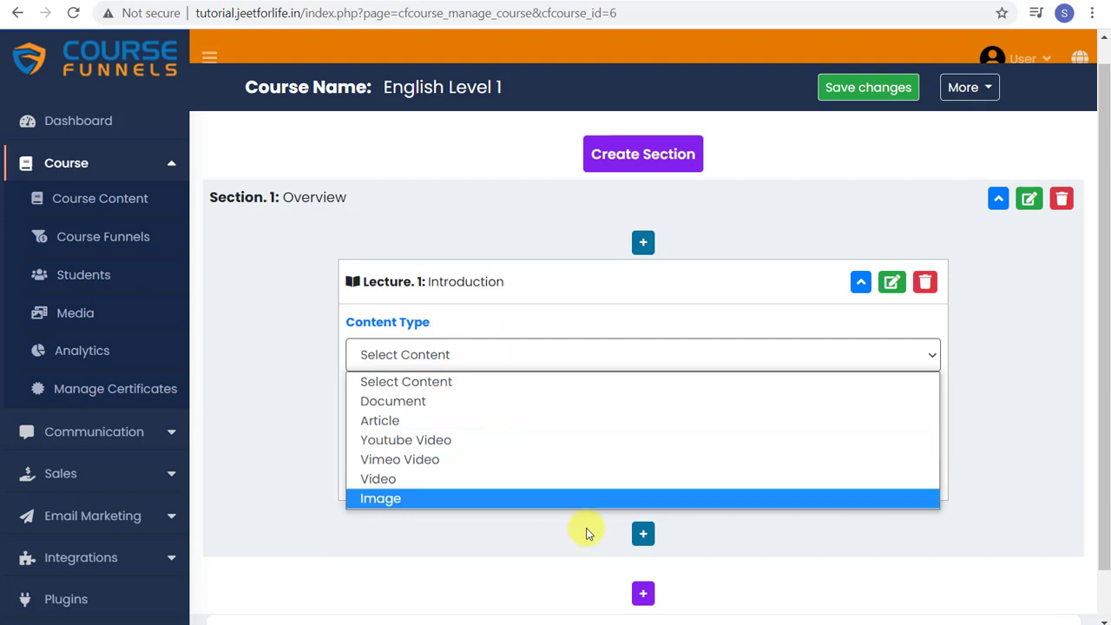
pyautogui.click(392, 401)
pyautogui.click(438, 354)
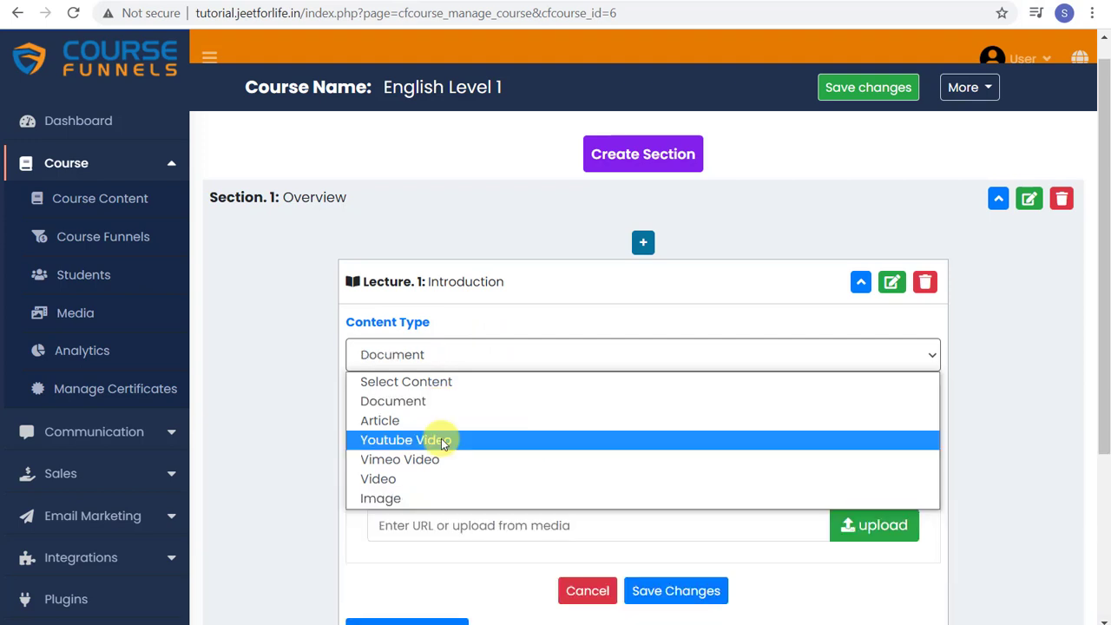
pyautogui.click(441, 440)
pyautogui.click(516, 476)
pyautogui.write('https://www.youtube.com/watch?v=AVYfyTvc9KY')
pyautogui.click(549, 522)
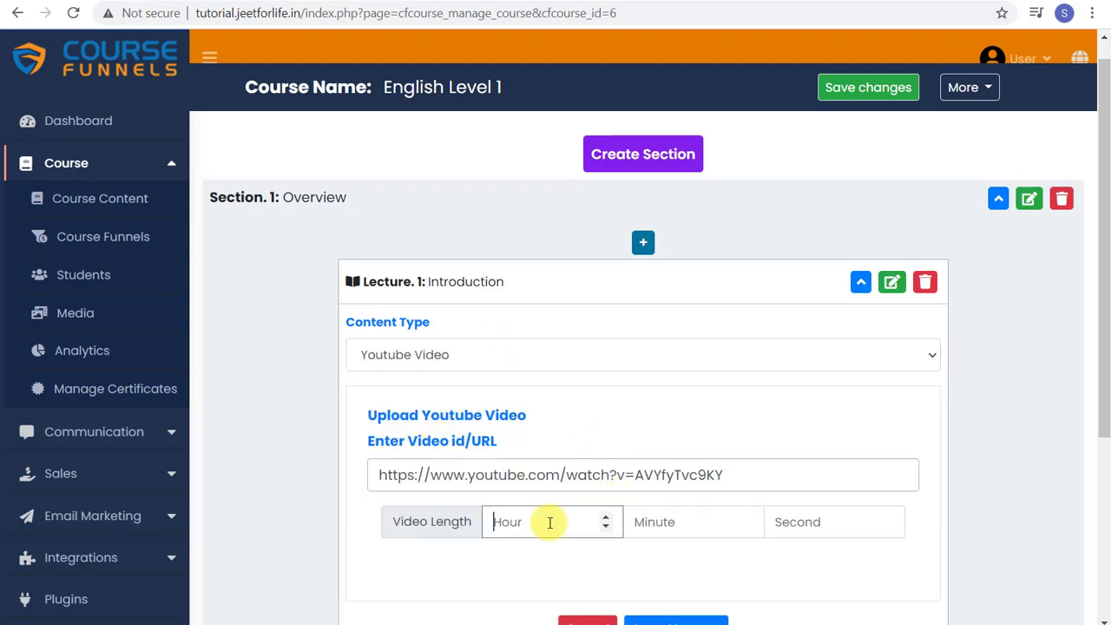
pyautogui.click(608, 519)
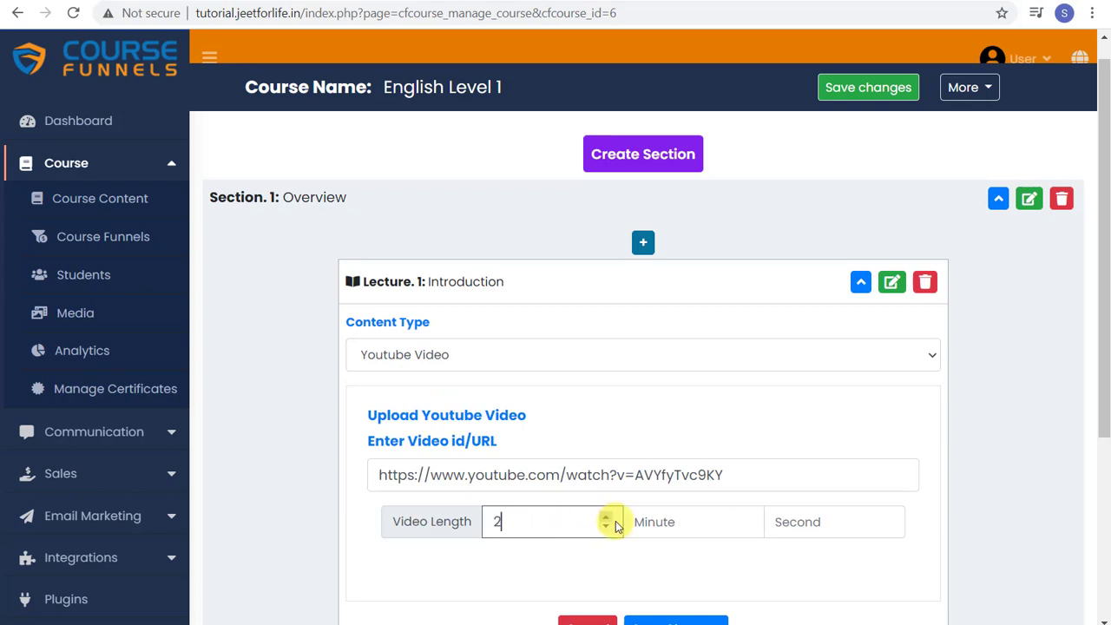
pyautogui.click(748, 518)
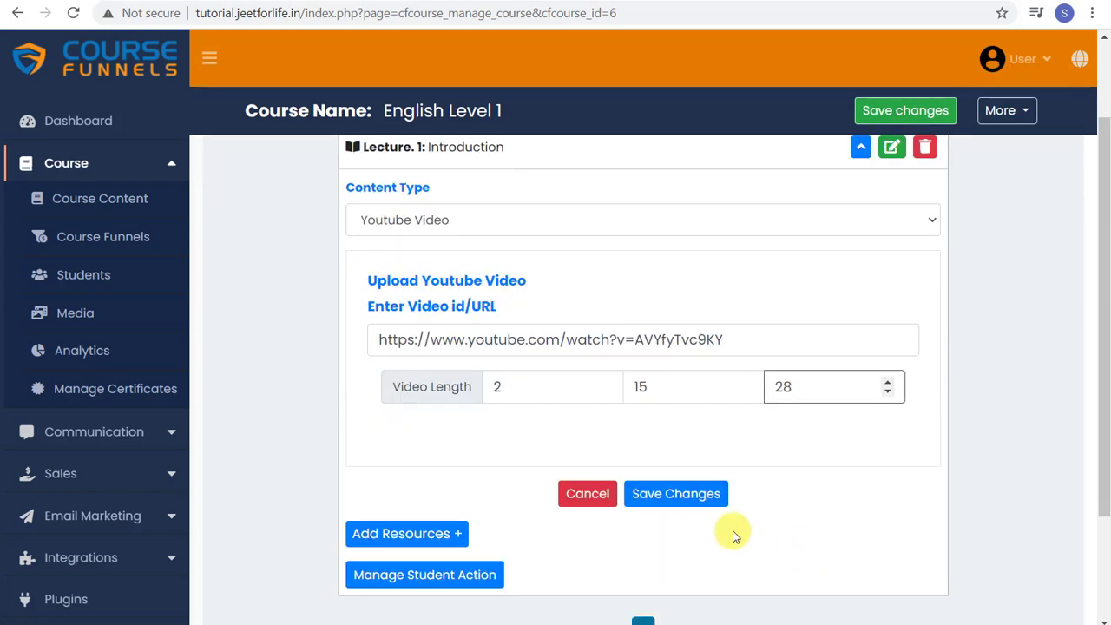
pyautogui.click(695, 496)
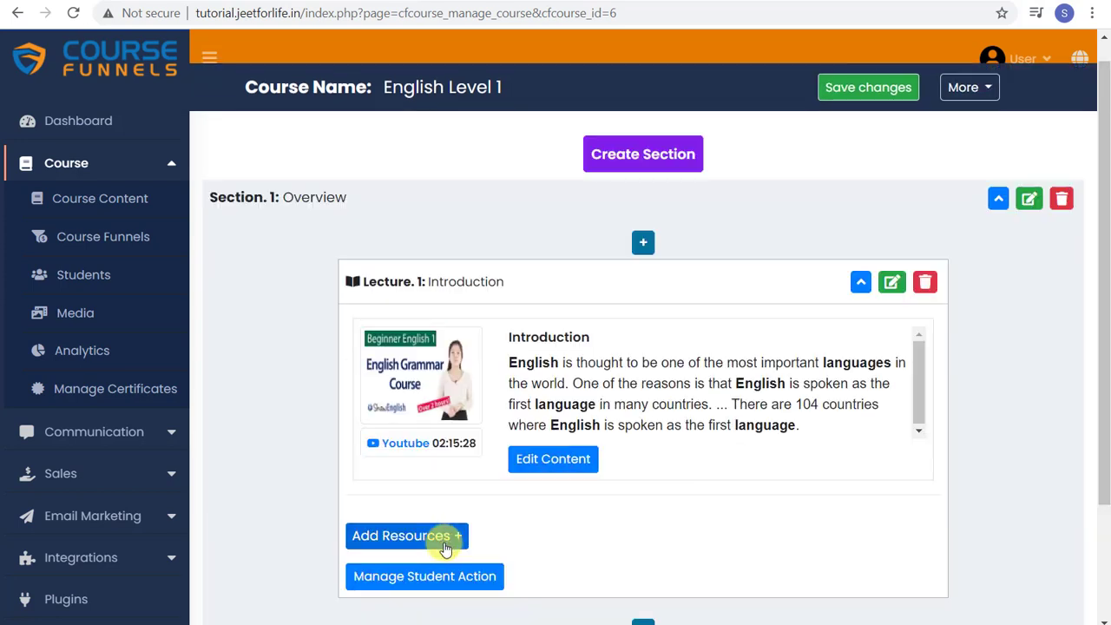
pyautogui.click(443, 542)
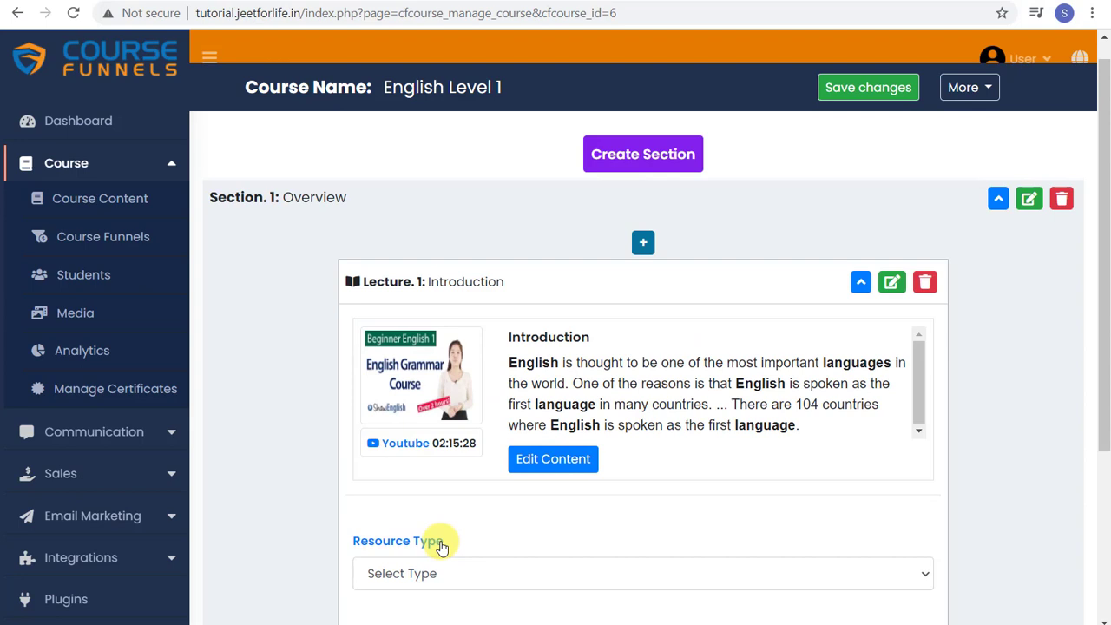
pyautogui.scroll(-2, 590, 520)
pyautogui.click(816, 442)
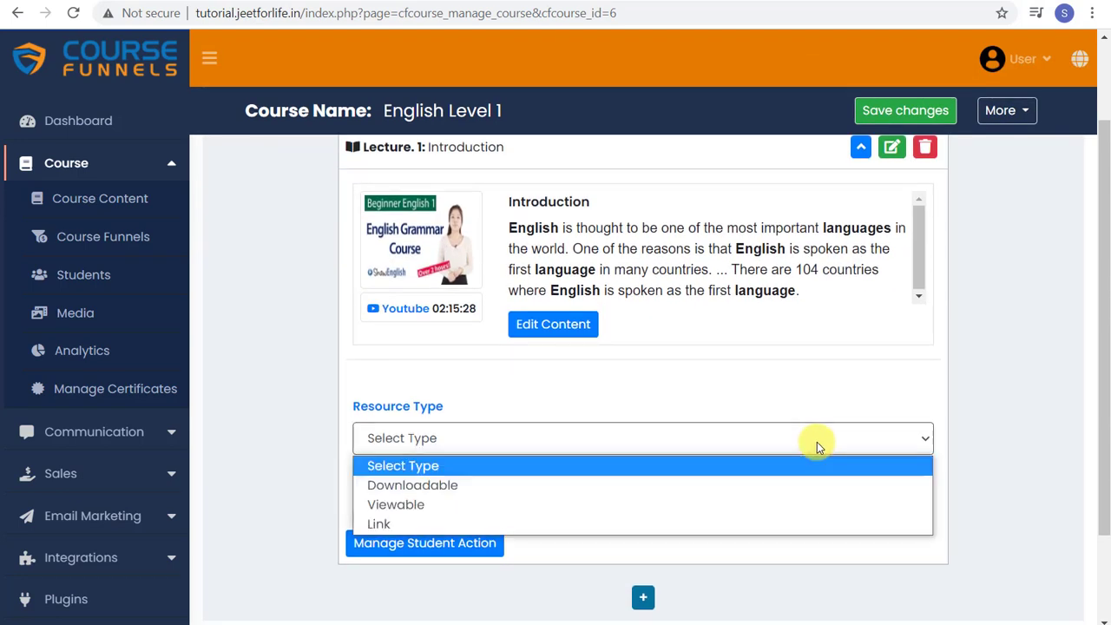
pyautogui.click(397, 524)
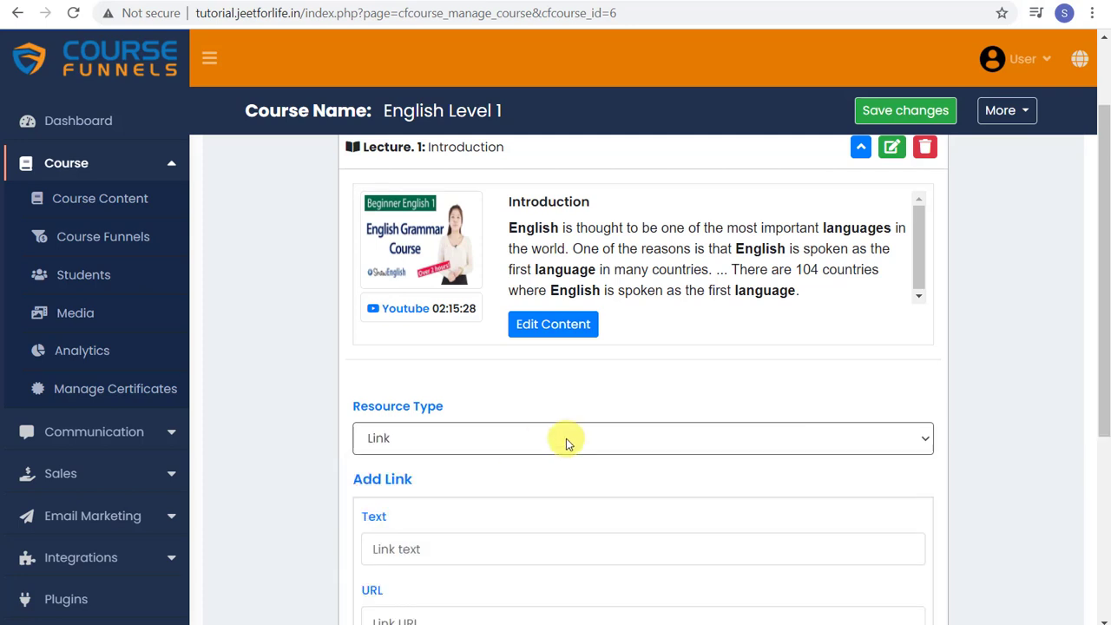
pyautogui.scroll(-3, 608, 451)
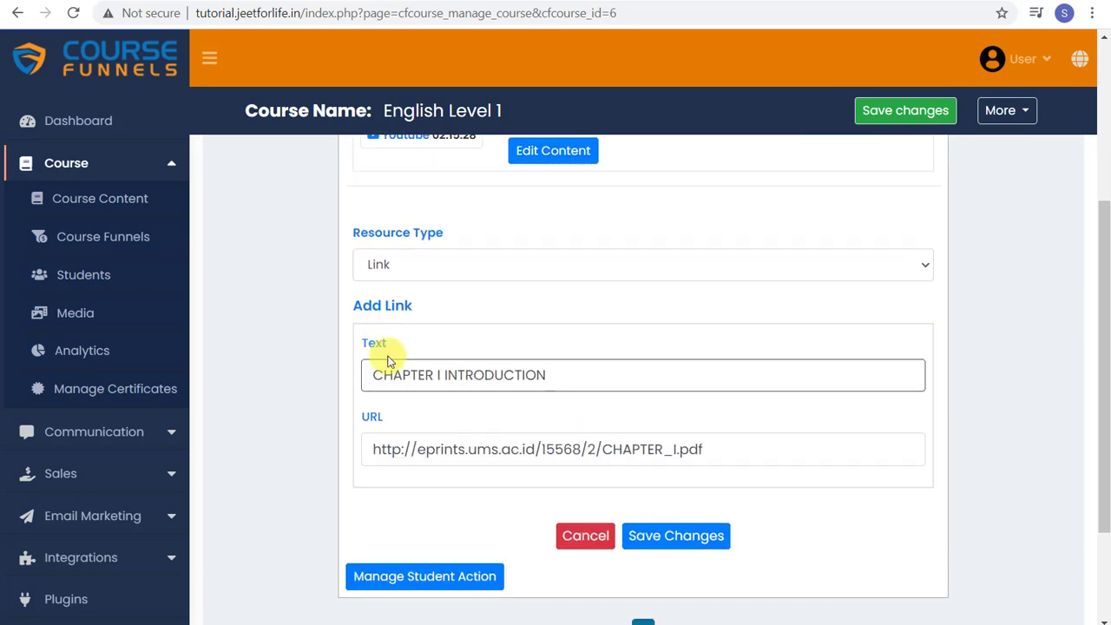
pyautogui.moveTo(550, 374); pyautogui.dragTo(347, 378)
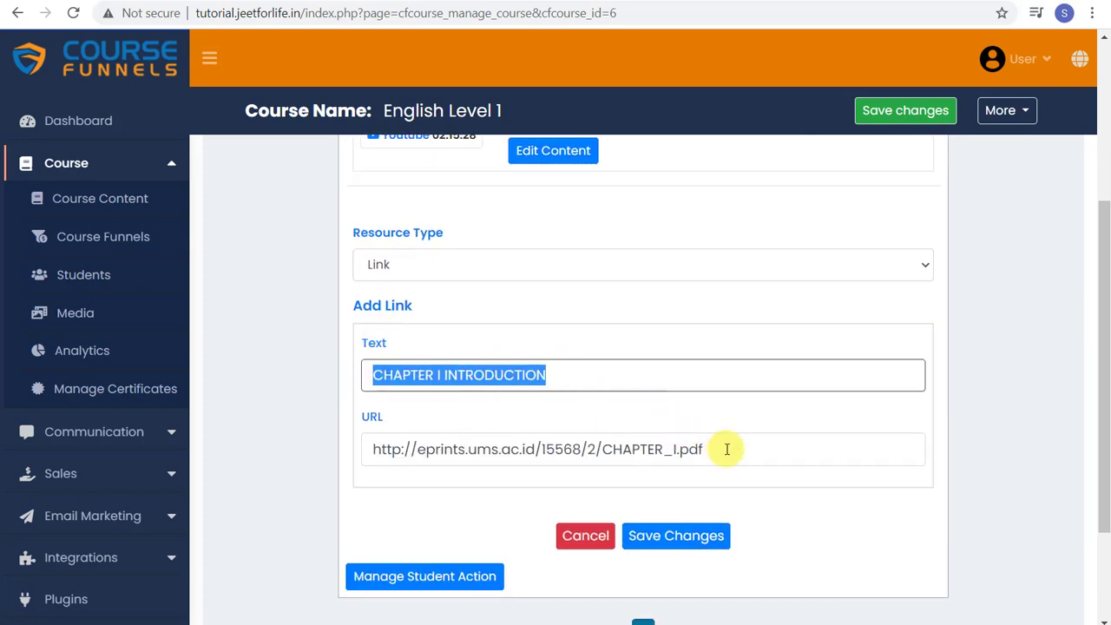
pyautogui.moveTo(727, 449); pyautogui.dragTo(508, 409)
pyautogui.click(530, 457)
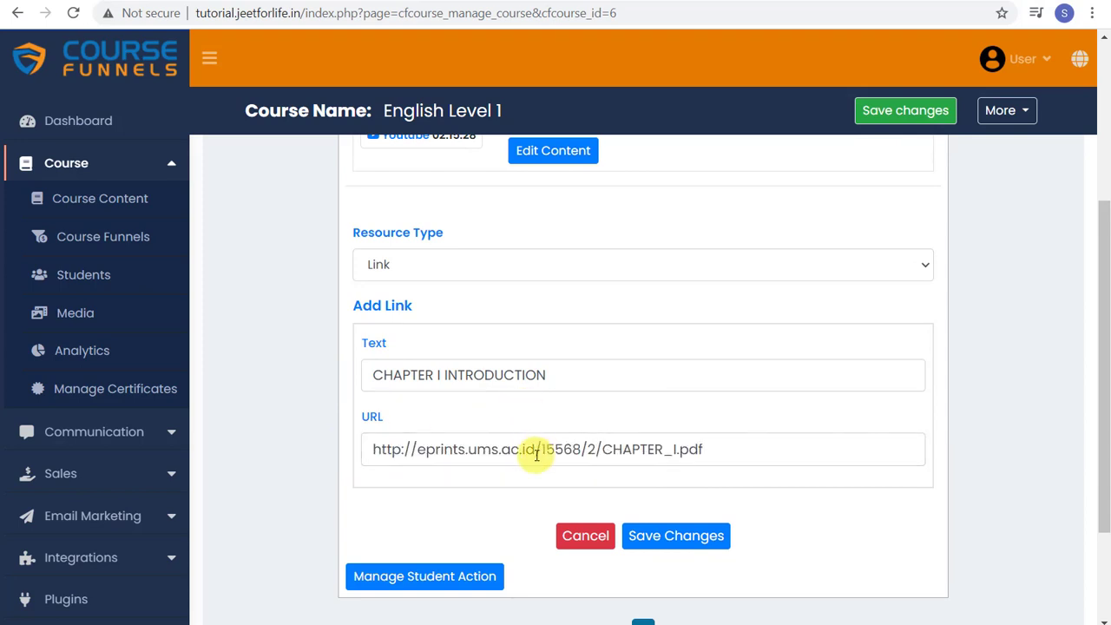
pyautogui.click(673, 542)
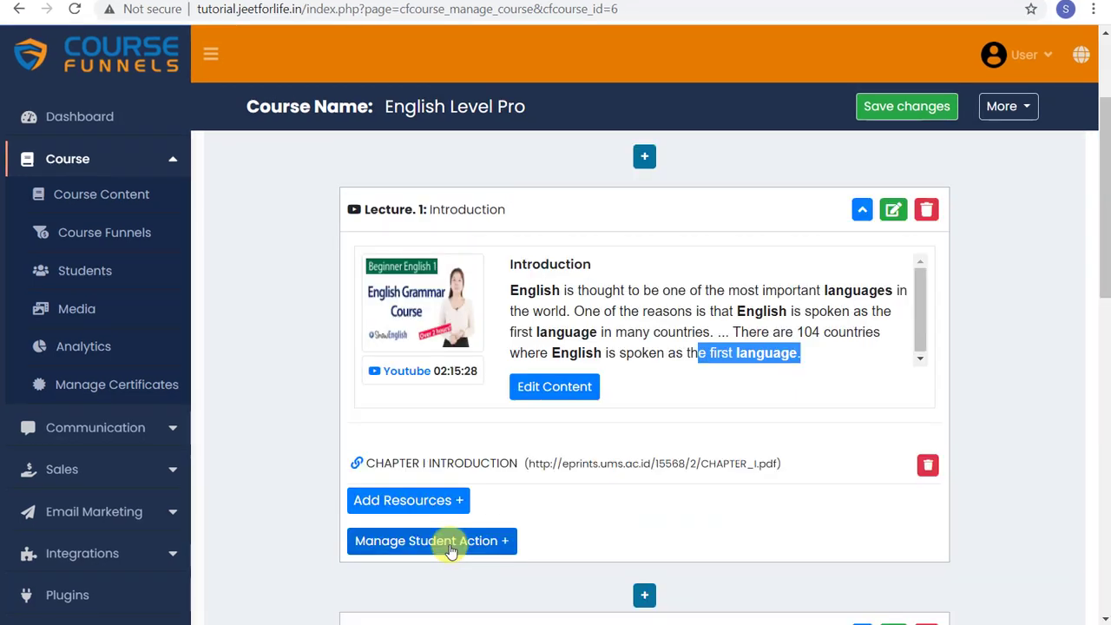
# Step: Go through the Introduction lecture's student action settings for comments, likes and comment approval, and save them
pyautogui.click(450, 547)
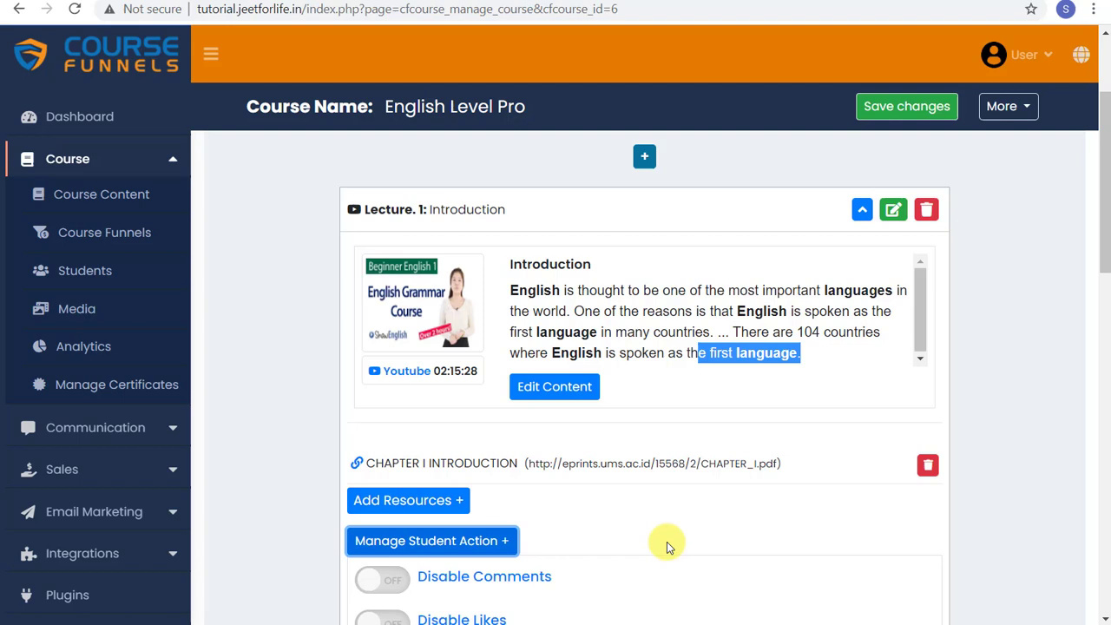
pyautogui.scroll(-2, 667, 541)
pyautogui.click(386, 408)
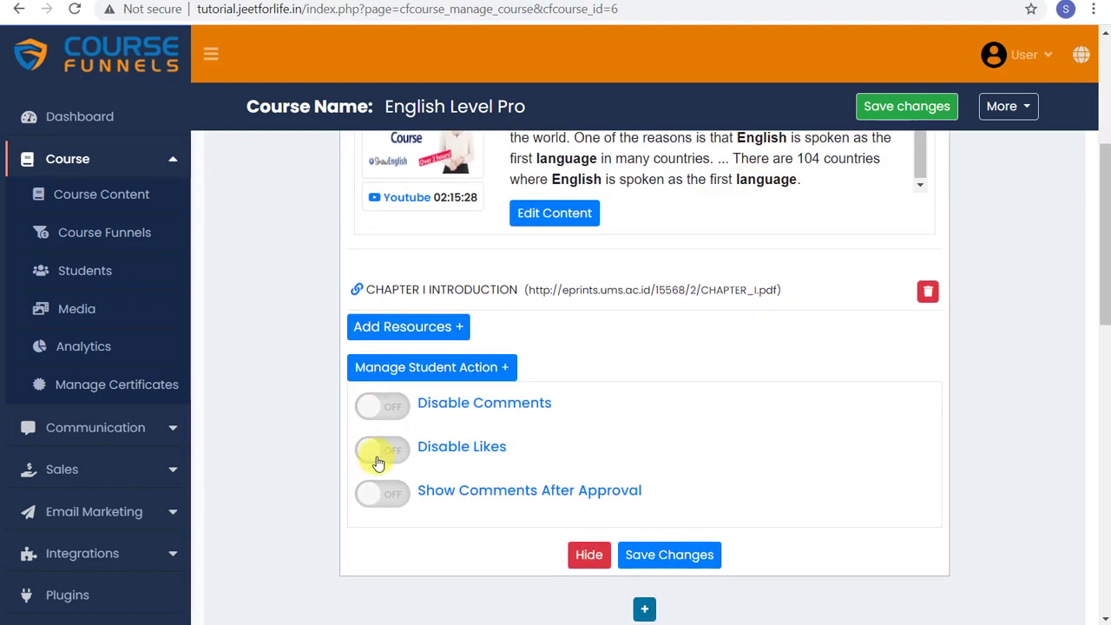
pyautogui.click(378, 452)
pyautogui.click(376, 492)
pyautogui.click(668, 556)
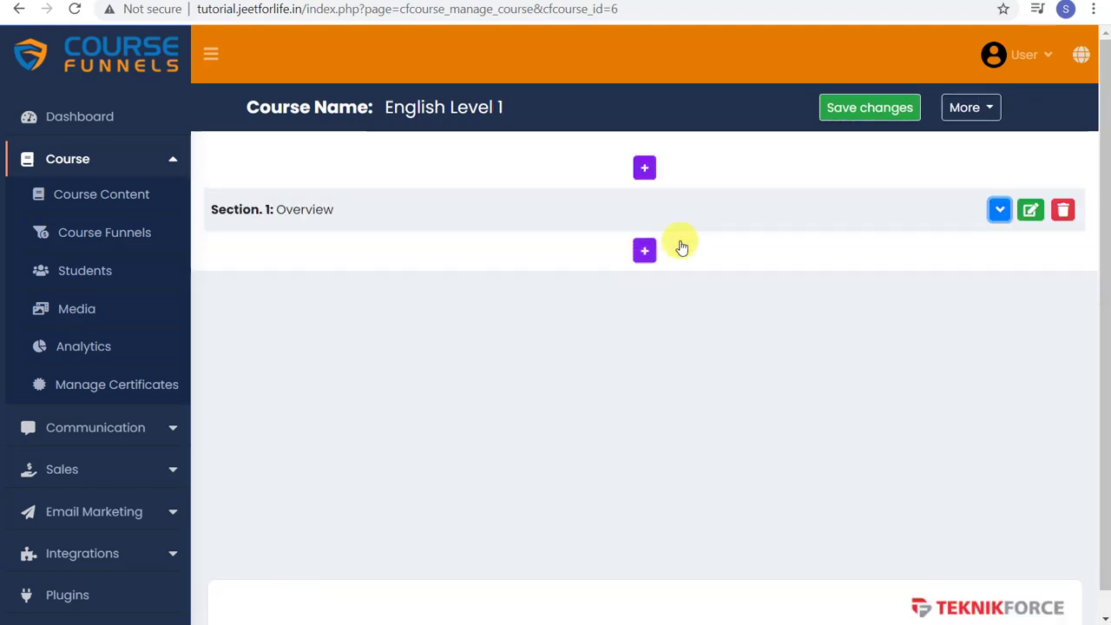
# Step: Expand the Overview section and view the item types that can be added after the Problem of the Study lecture
pyautogui.click(999, 209)
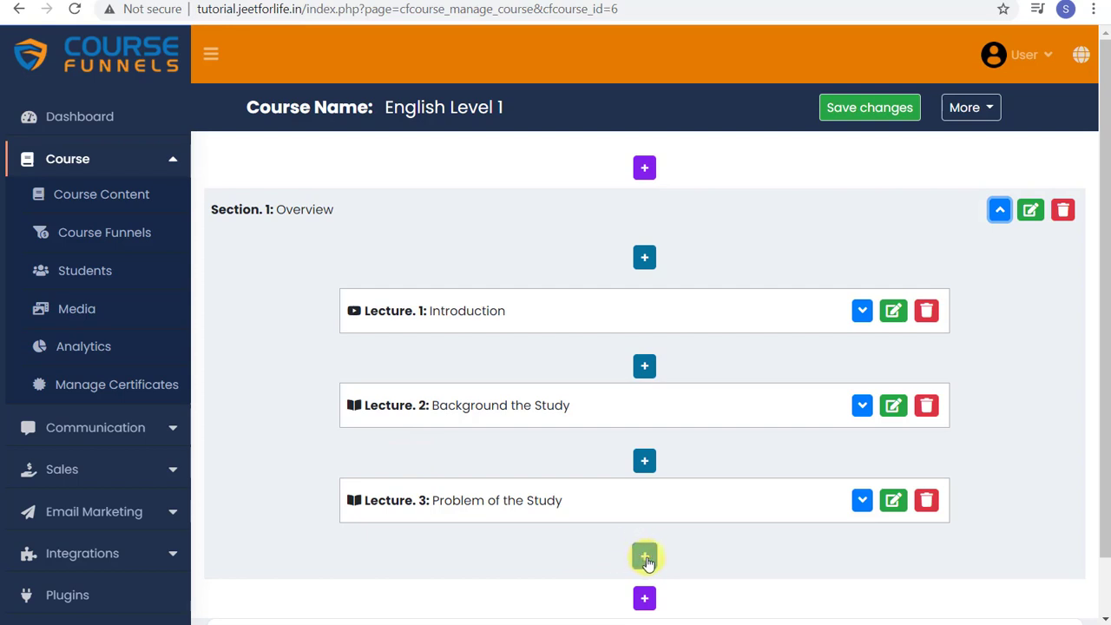
pyautogui.click(645, 557)
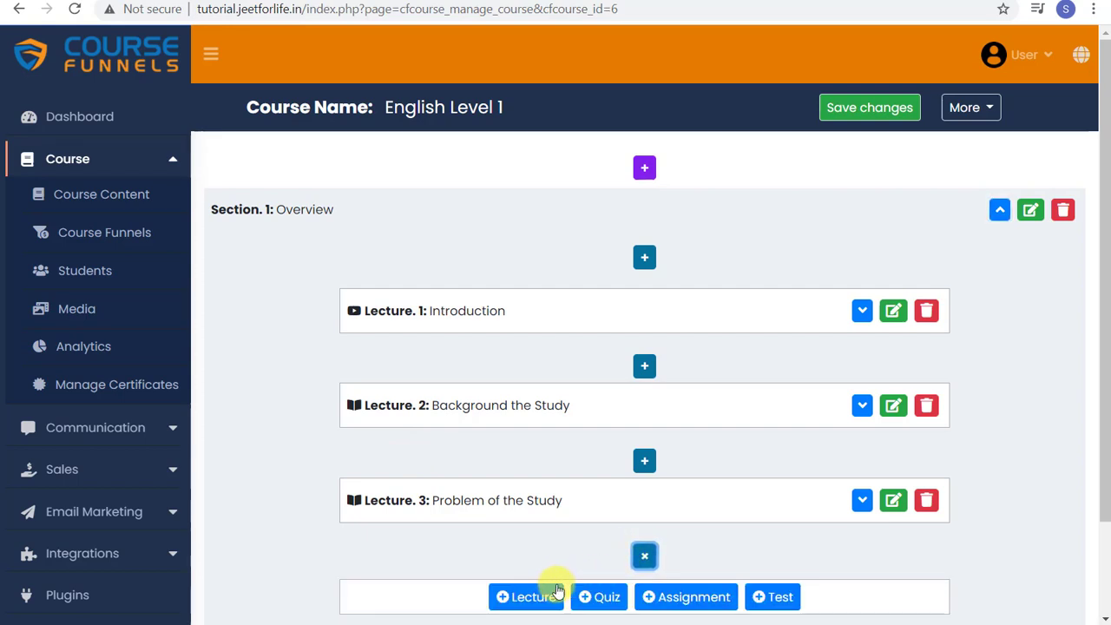
pyautogui.click(644, 557)
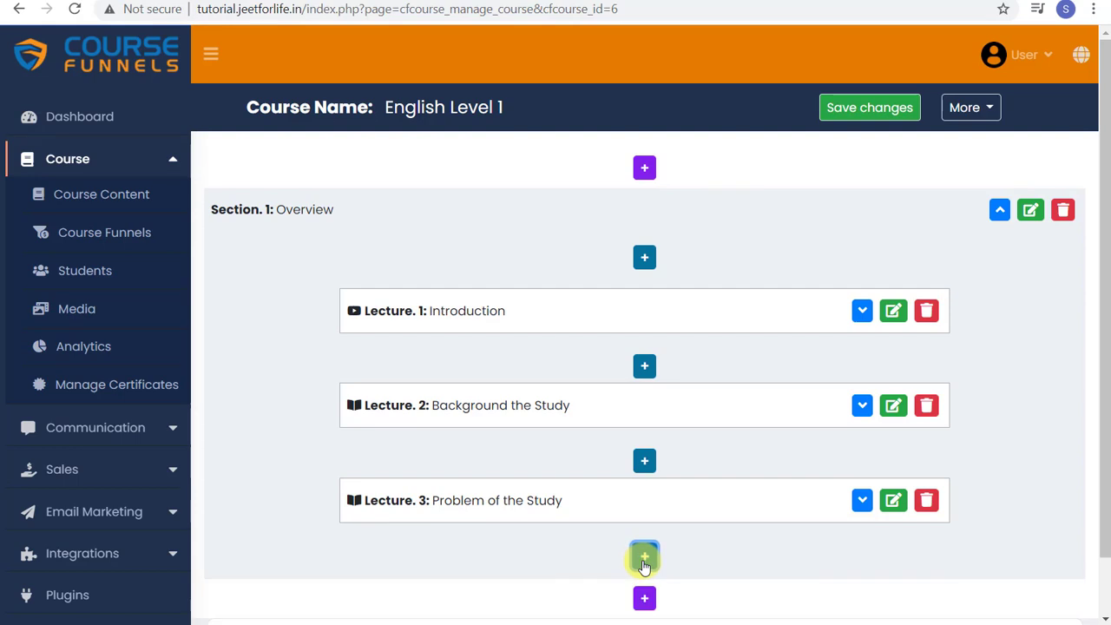
# Step: Add a new section titled English Quiz 1 below the Overview section
pyautogui.scroll(-1, 644, 563)
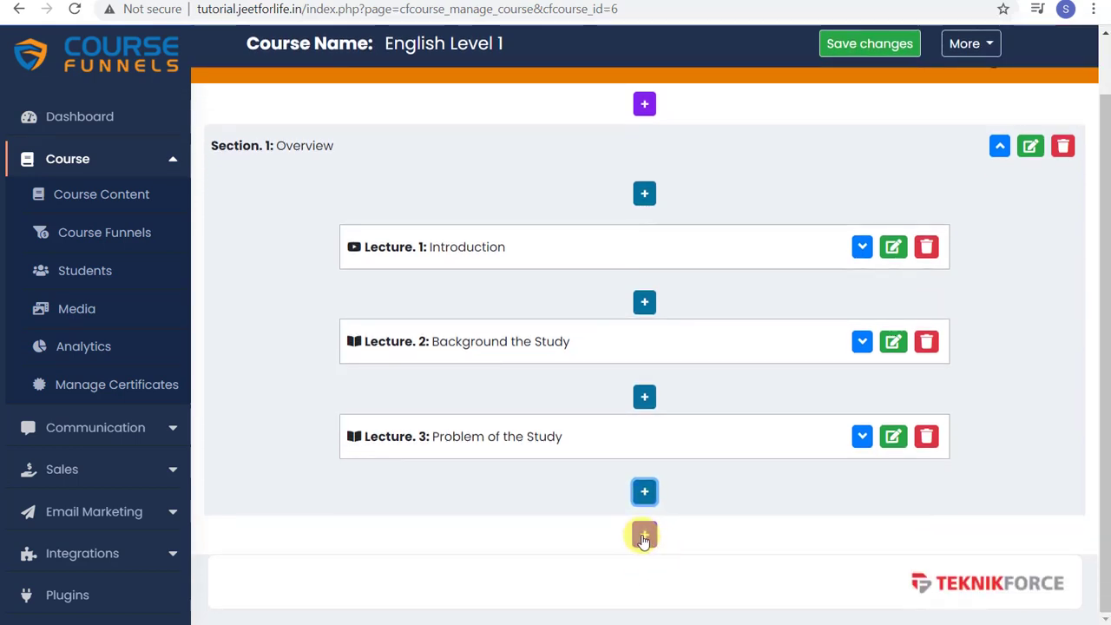
pyautogui.click(643, 536)
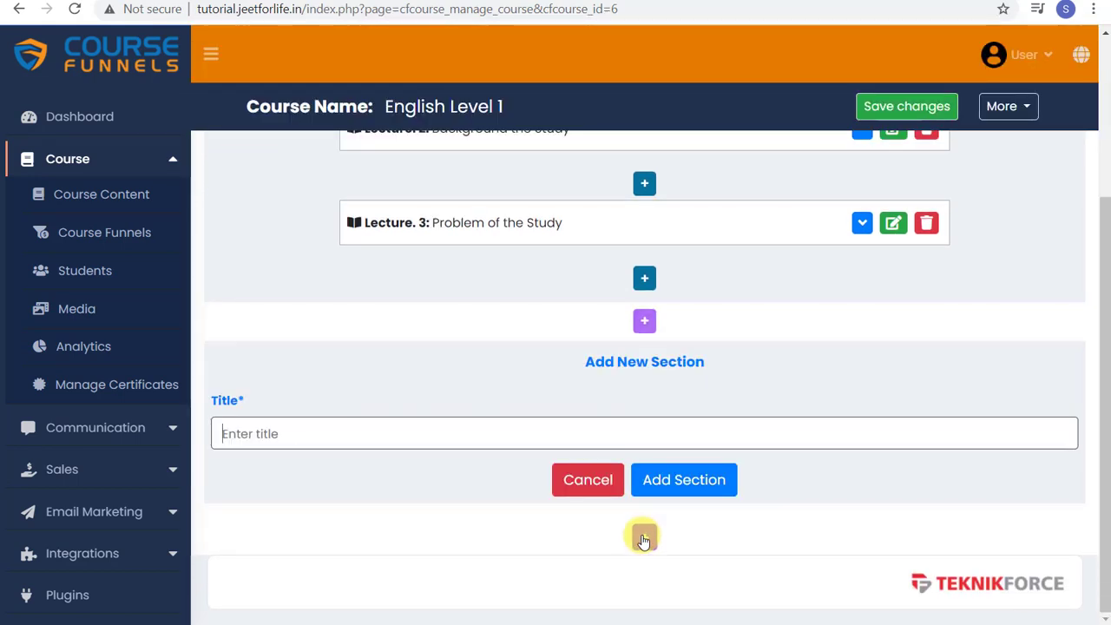
pyautogui.write('English Quiz 1')
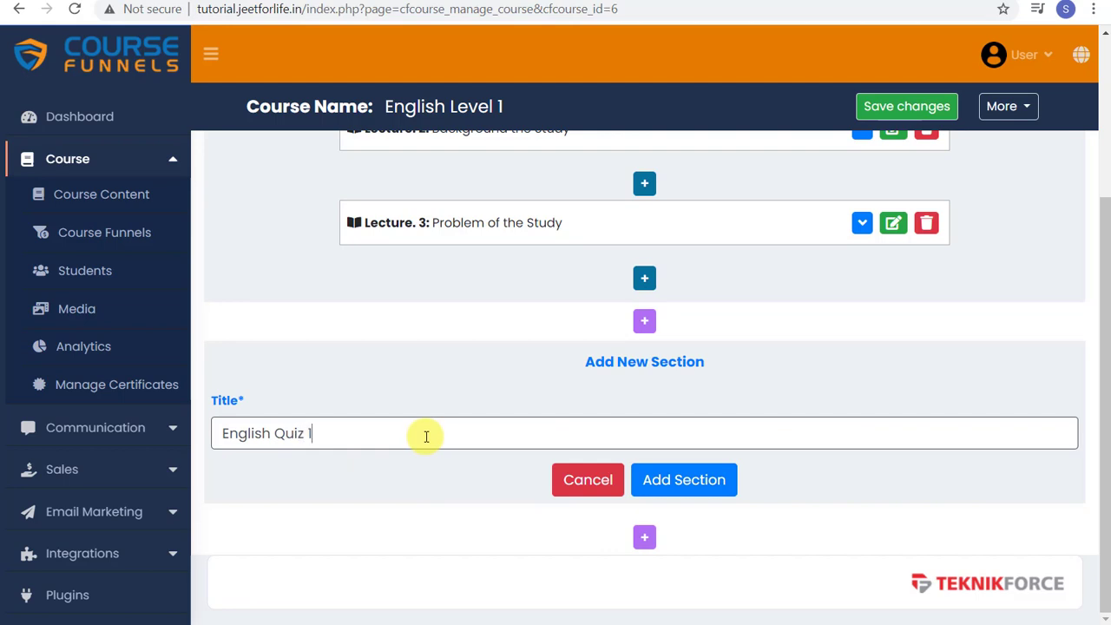
pyautogui.click(653, 479)
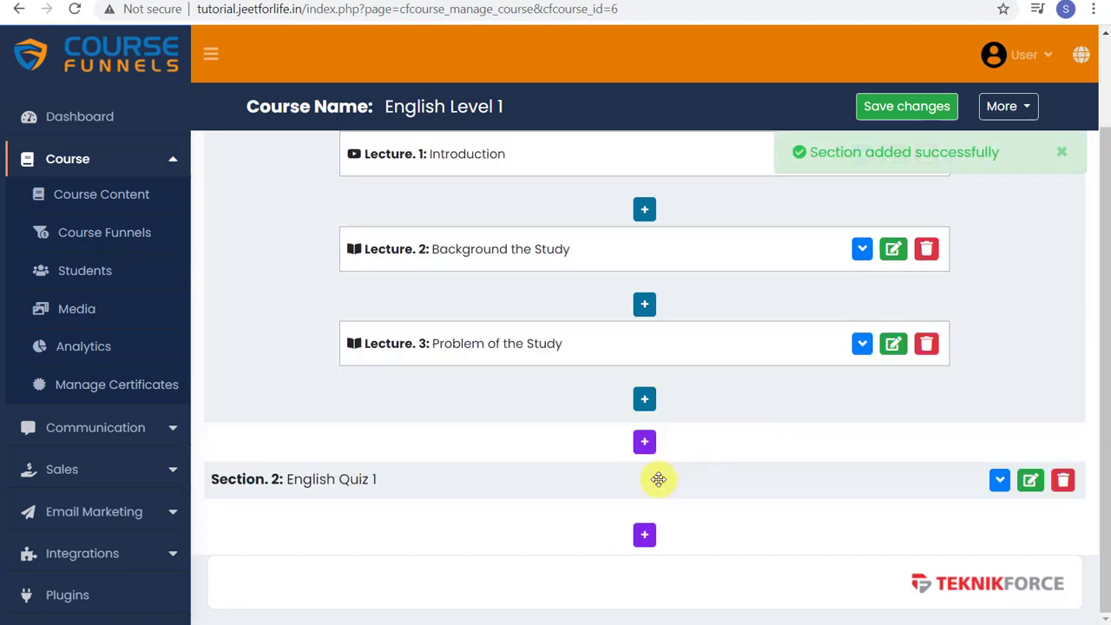
# Step: Add a quiz titled Quiz 1 to the English Quiz 1 section
pyautogui.click(999, 479)
pyautogui.click(645, 475)
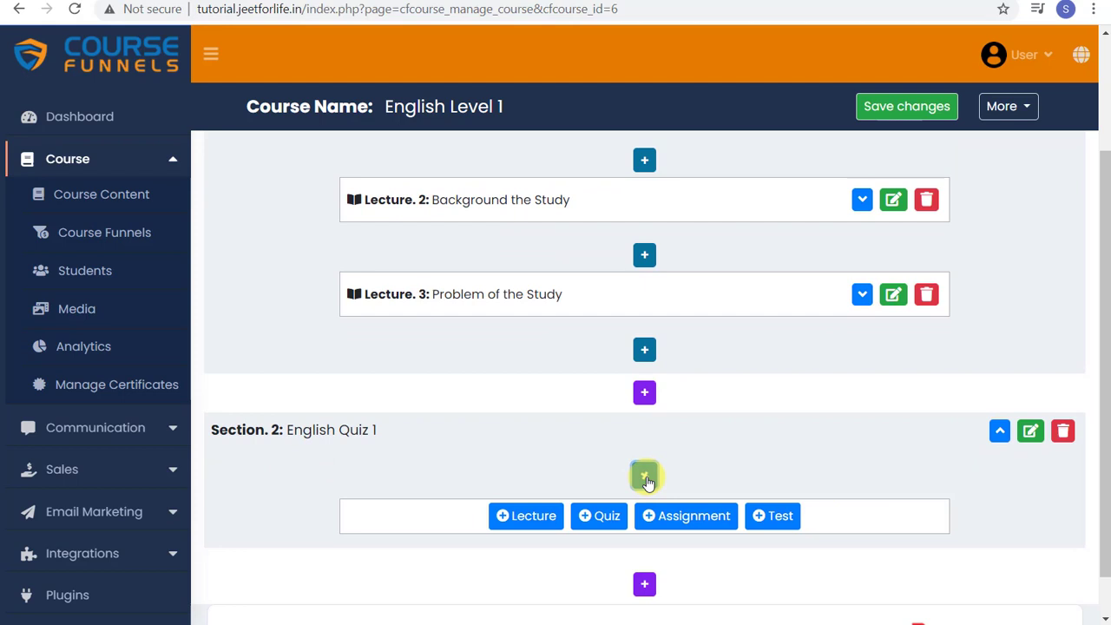
pyautogui.click(606, 517)
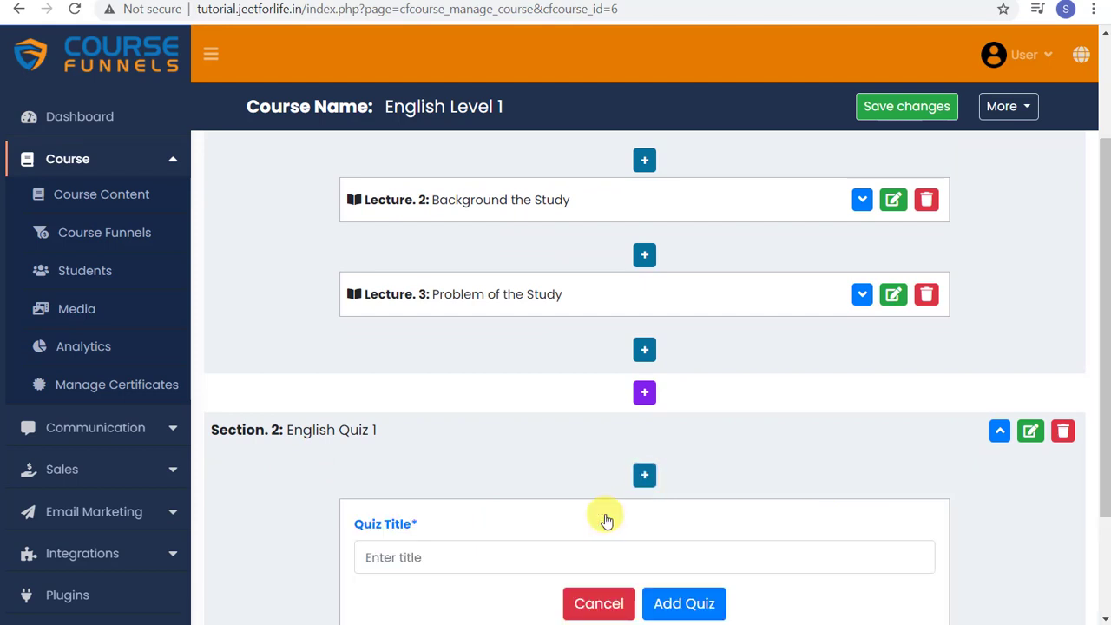
pyautogui.scroll(-2, 521, 451)
pyautogui.write('Quiz 1')
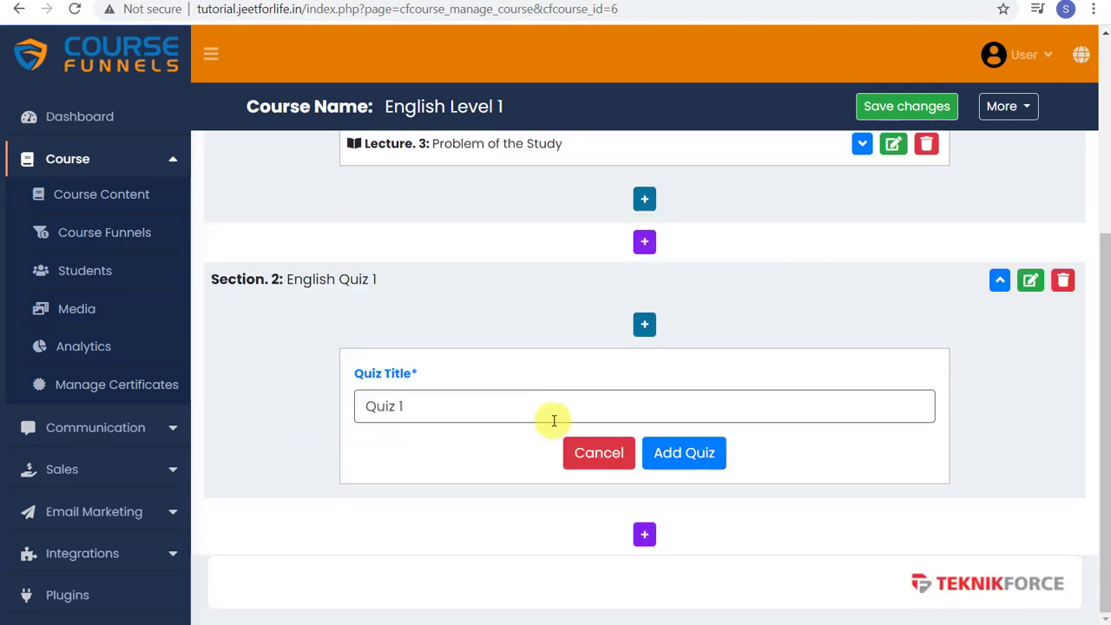
pyautogui.click(694, 452)
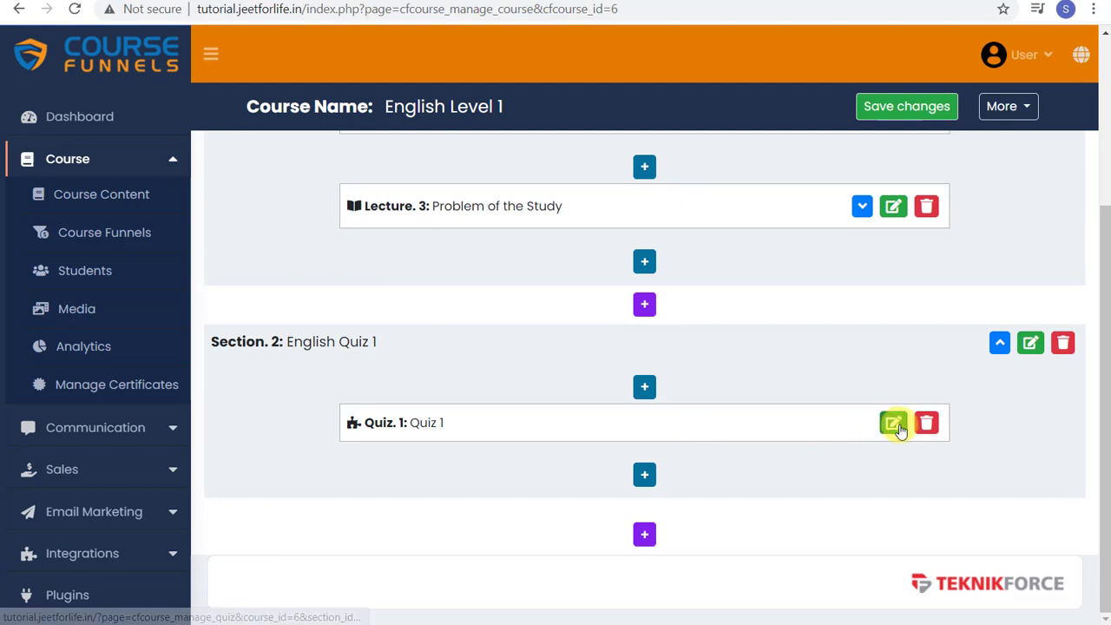
# Step: Open Quiz 1 for editing and enter the description "It tests what you learned on our basic grammar rules page."
pyautogui.click(894, 424)
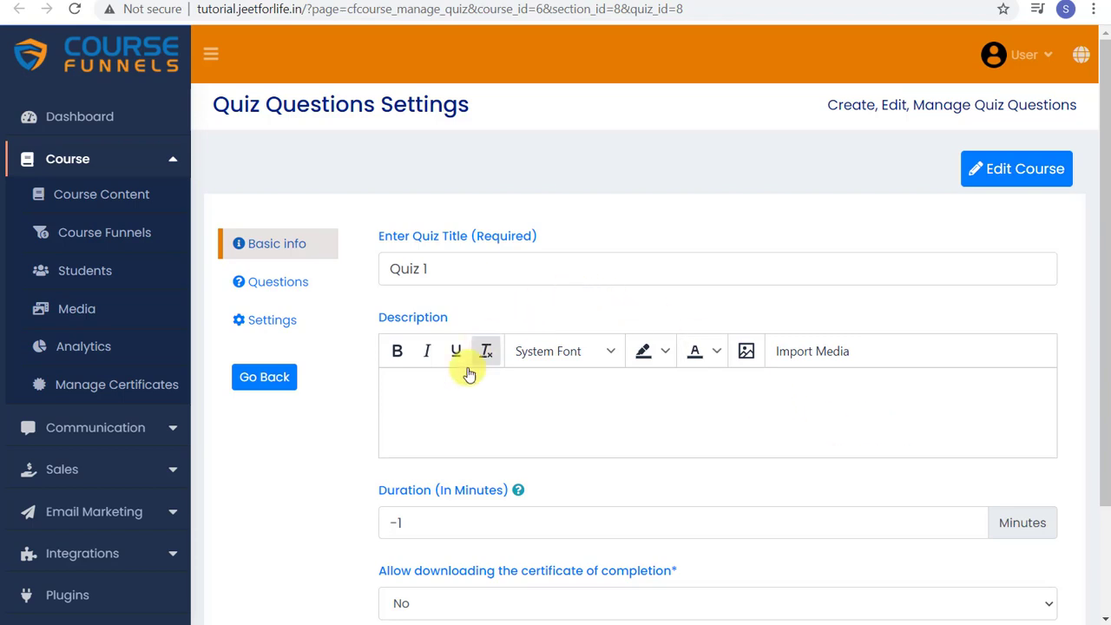
pyautogui.write('It tests what you learned on our basic grammar rules page.')
pyautogui.scroll(-2, 882, 307)
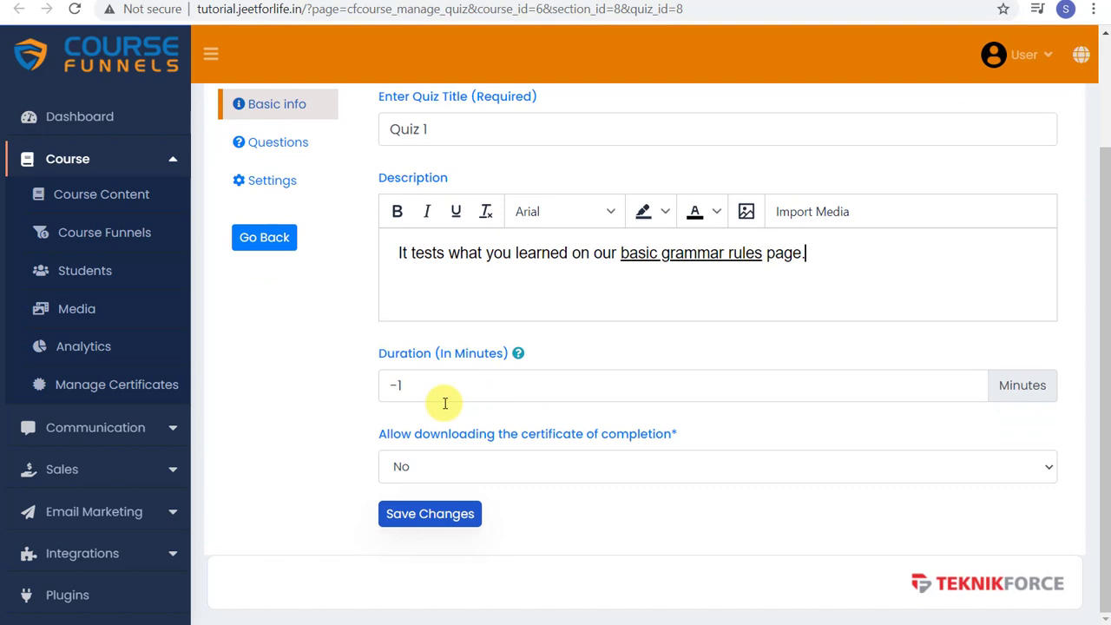
# Step: Set the quiz duration to 60 minutes, allow downloading the certificate of completion, and save the basic info
pyautogui.moveTo(390, 385); pyautogui.dragTo(422, 385)
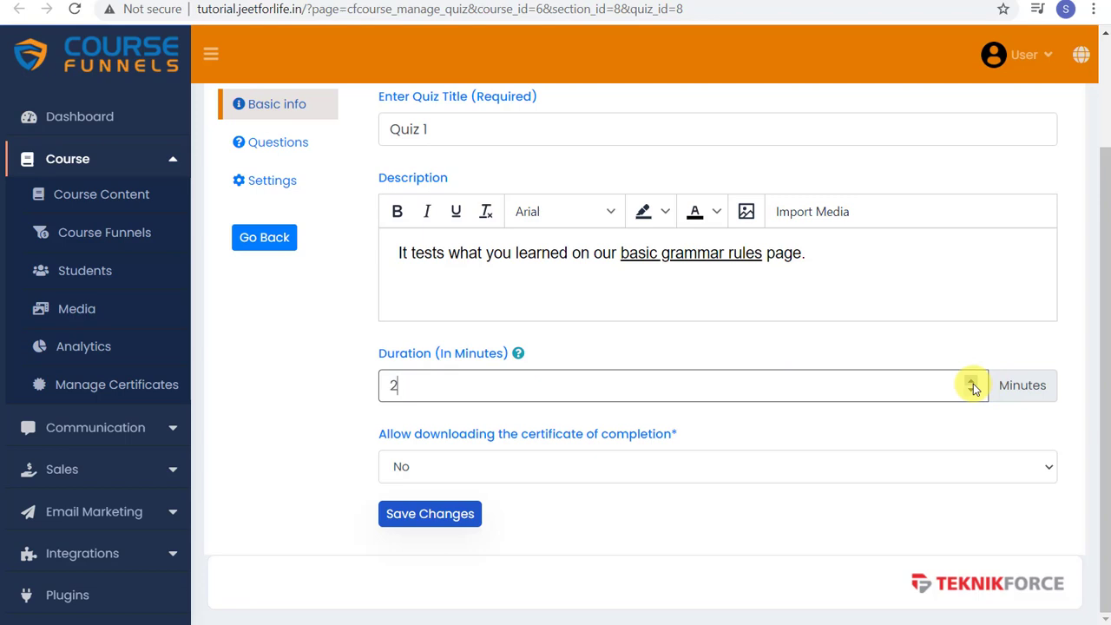
pyautogui.moveTo(407, 386); pyautogui.dragTo(347, 385)
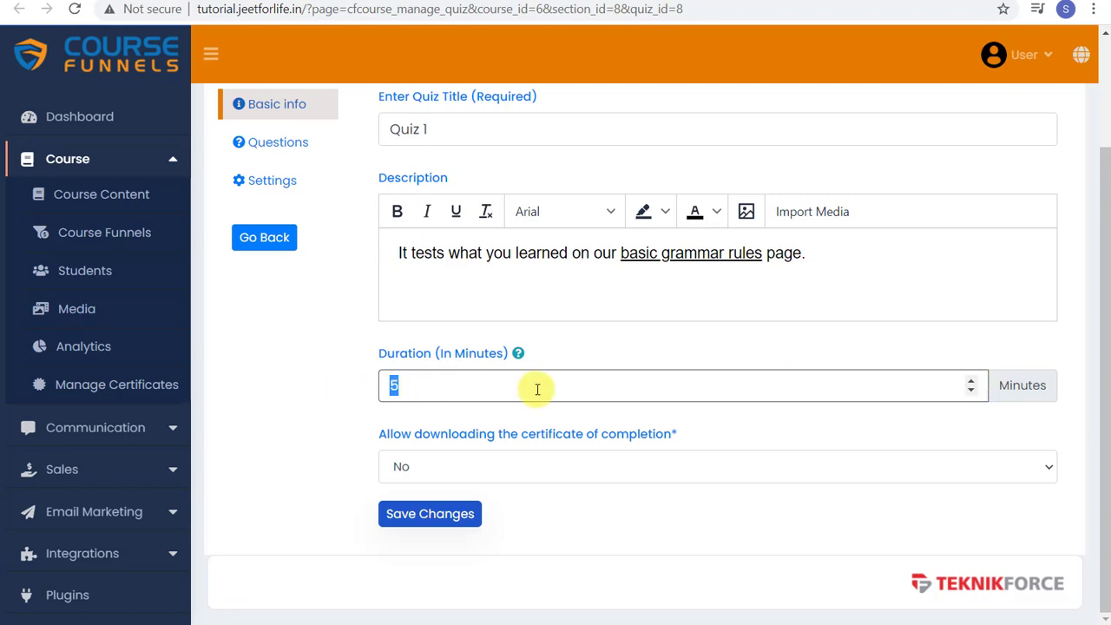
pyautogui.press('Return')
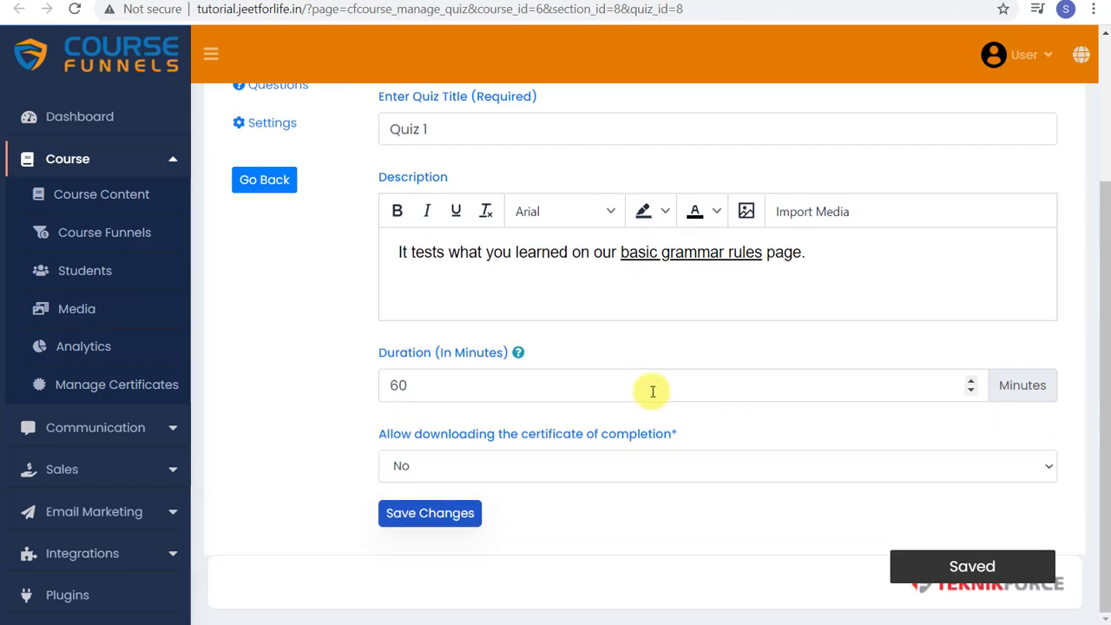
pyautogui.click(443, 470)
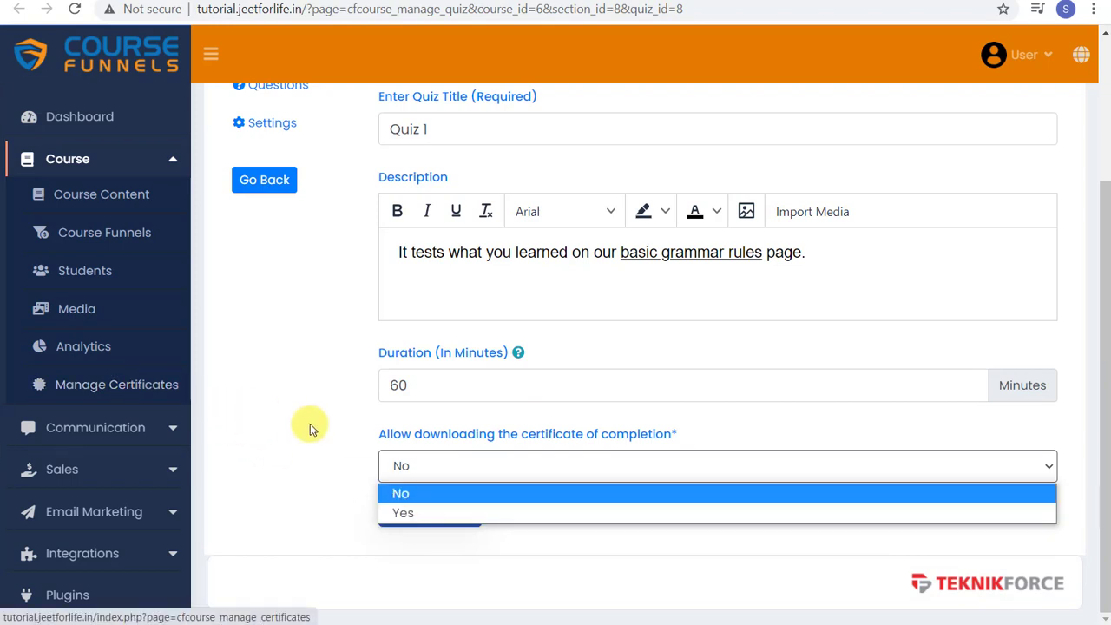
pyautogui.click(402, 513)
pyautogui.click(439, 514)
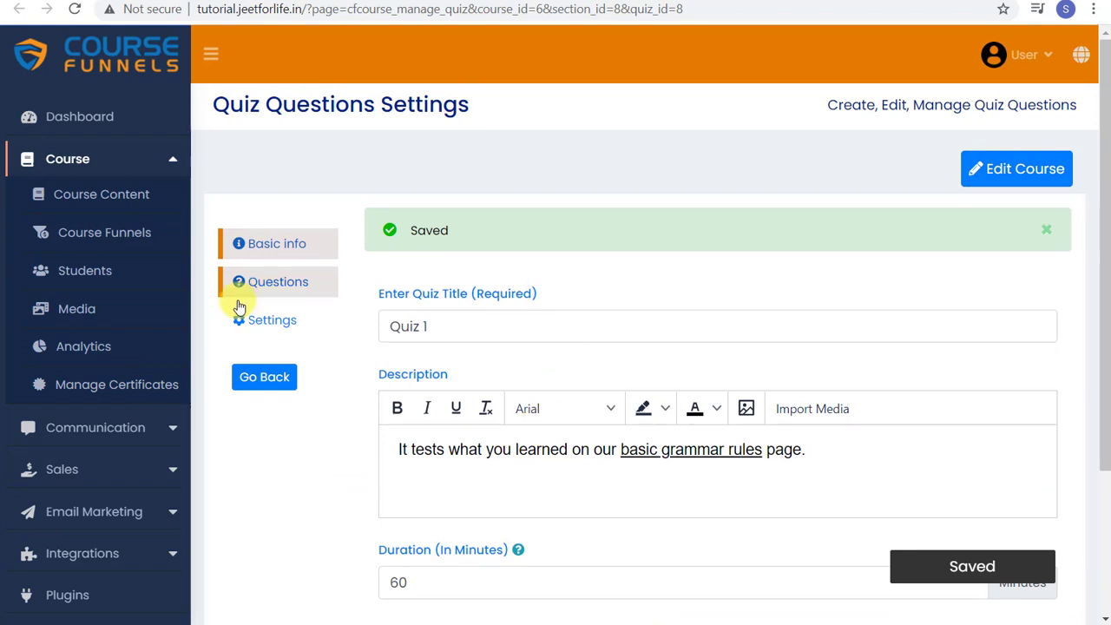
# Step: Start a quiz question with only one answer to choose, reading "Every sentence must have a subject and"
pyautogui.click(278, 285)
pyautogui.click(712, 258)
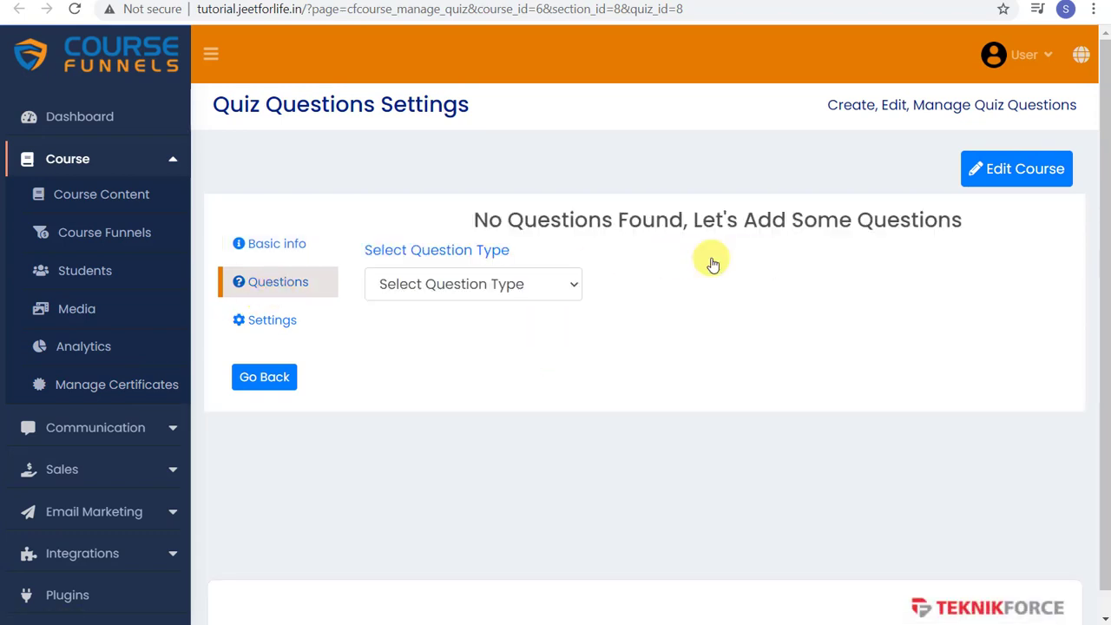
pyautogui.click(574, 286)
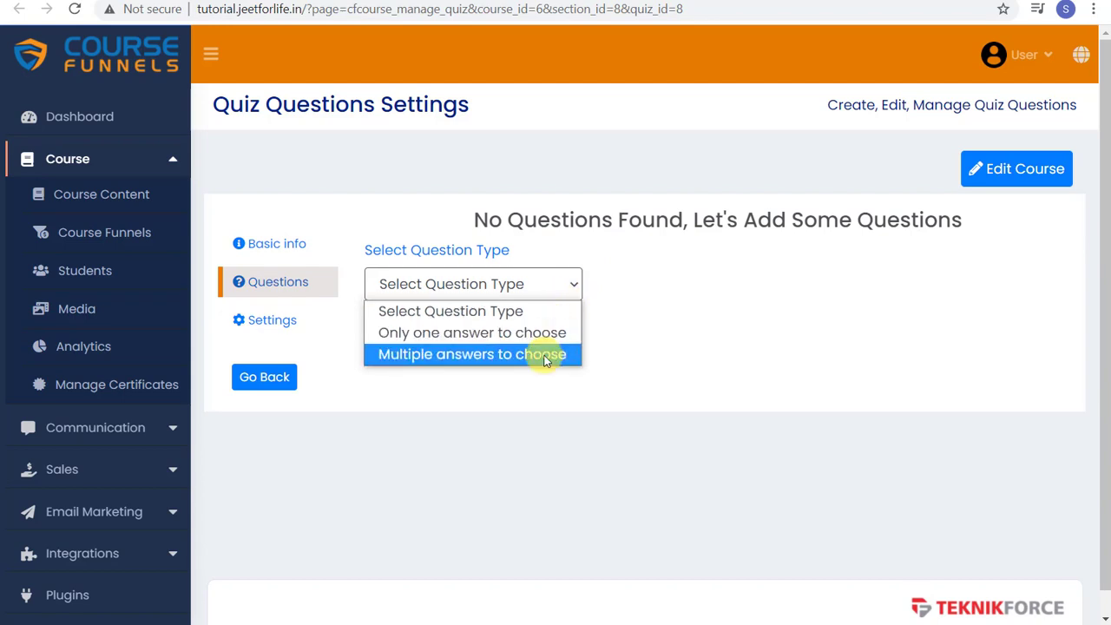
pyautogui.click(559, 333)
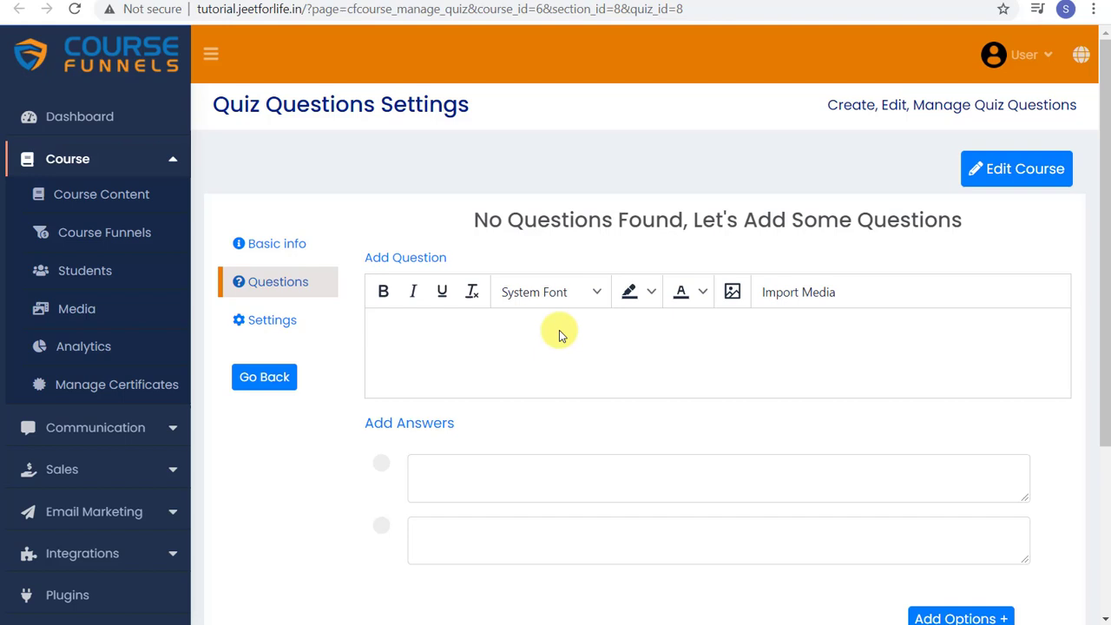
pyautogui.click(558, 330)
pyautogui.write('Every sentence must have a subject and')
# Step: Enter "a verb" and "an object" as the question's two answers
pyautogui.scroll(-1, 746, 373)
pyautogui.click(814, 401)
pyautogui.write('a')
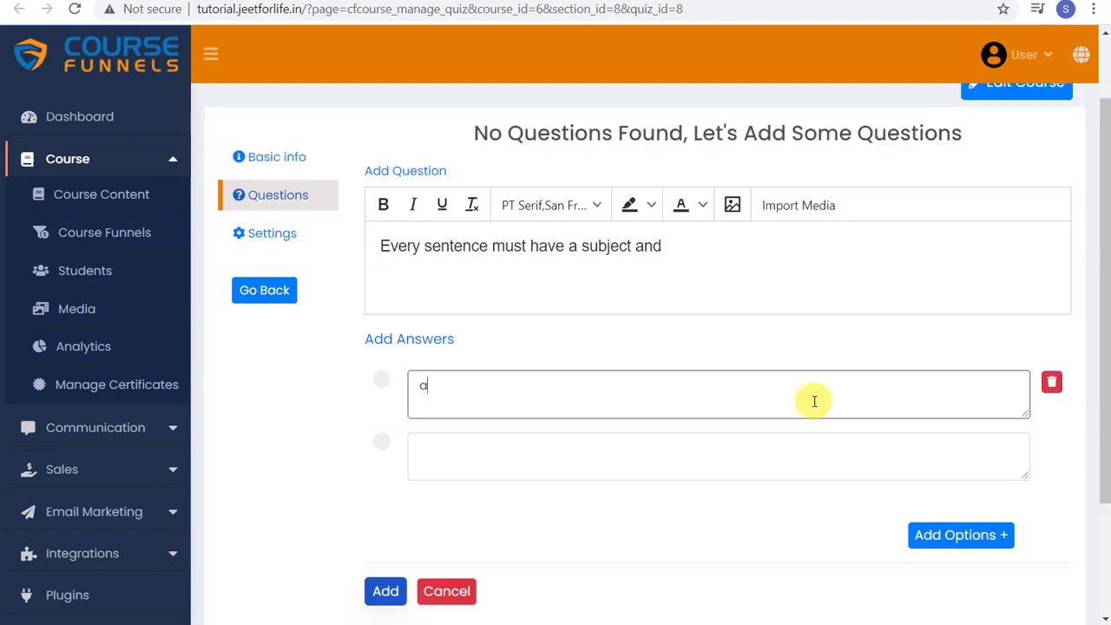
pyautogui.click(570, 459)
pyautogui.write('an obje')
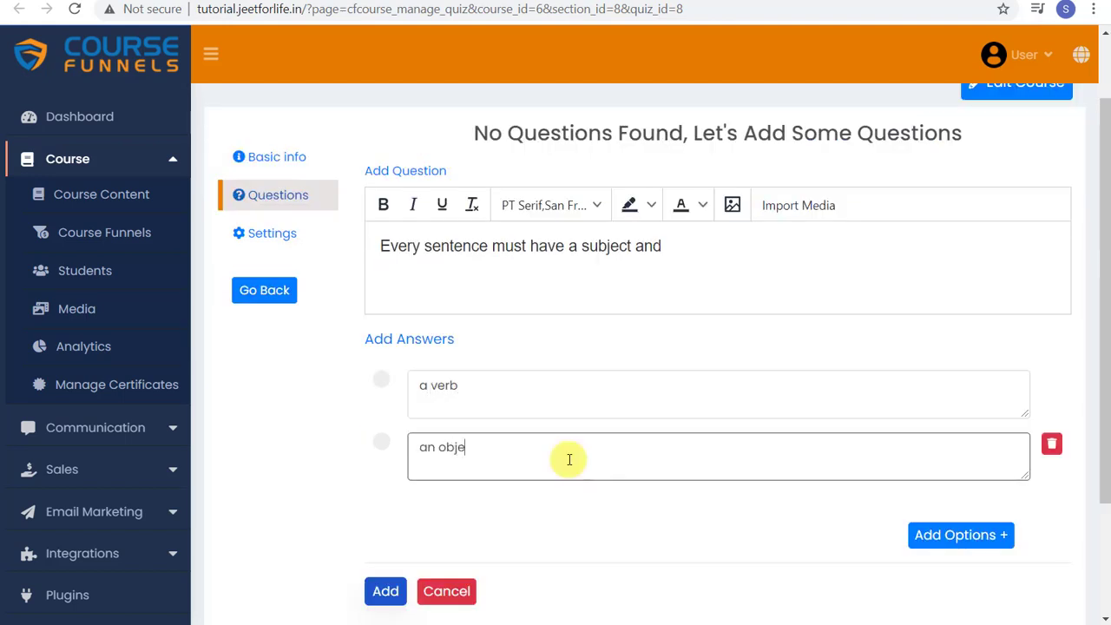
pyautogui.write('ct')
# Step: Add a third answer option reading "an adjective" and delete it again
pyautogui.click(961, 535)
pyautogui.click(639, 514)
pyautogui.write('an adject')
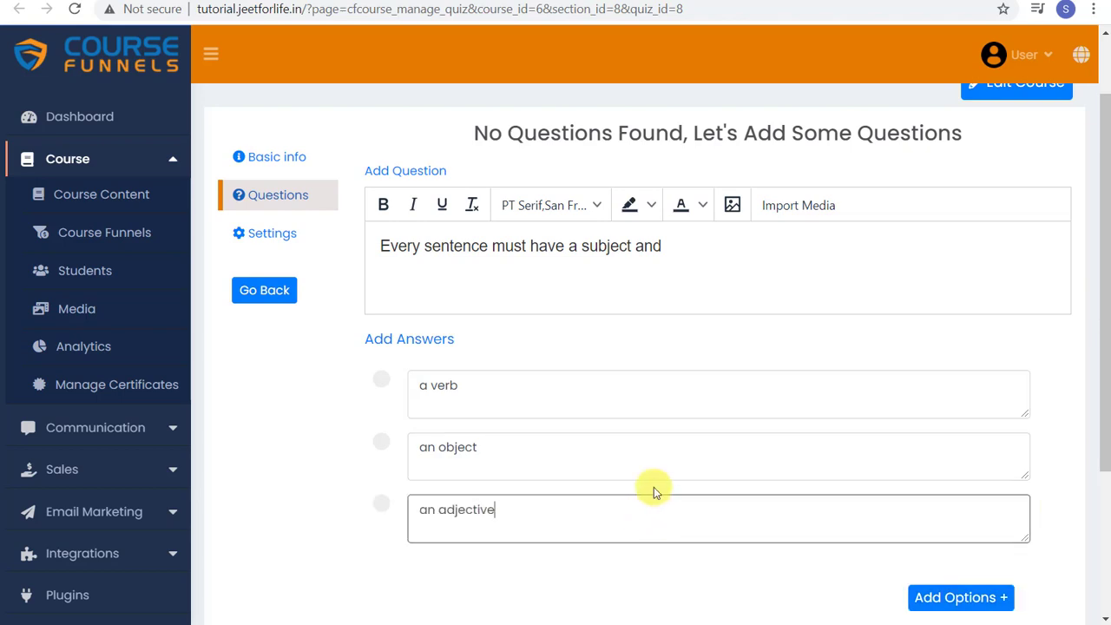
pyautogui.moveTo(535, 495)
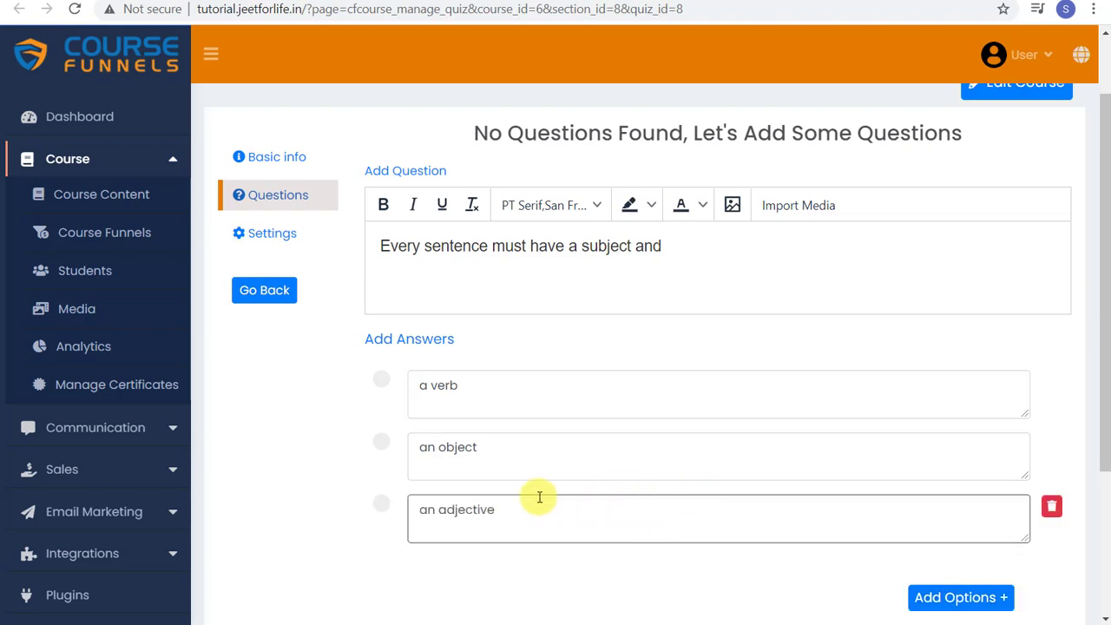
pyautogui.click(1051, 510)
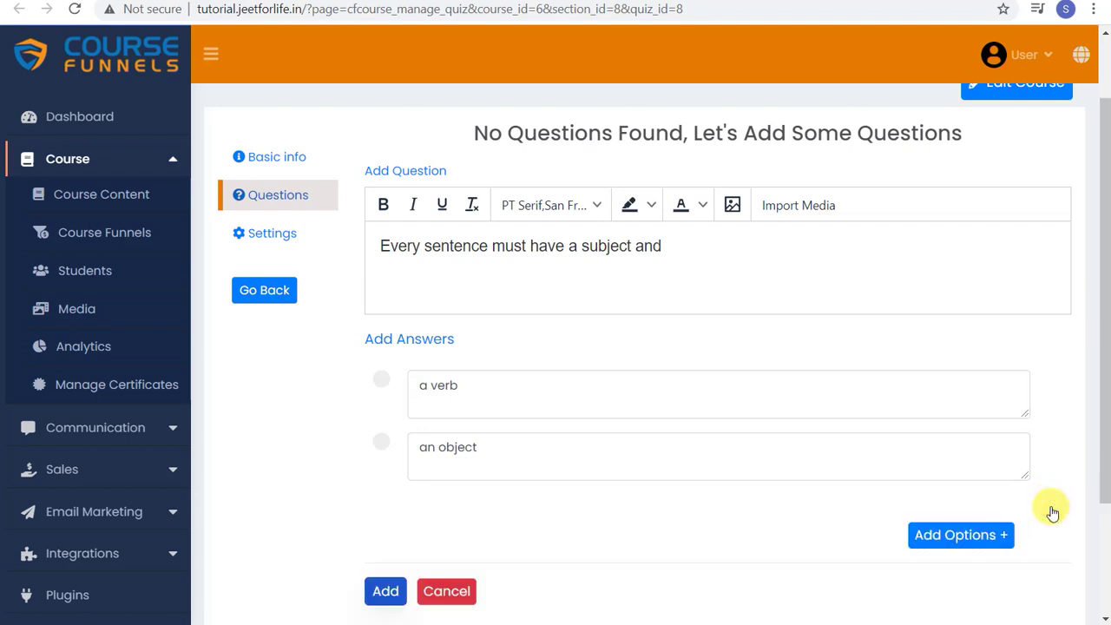
# Step: Mark "a verb" as the correct answer and add the question to the quiz
pyautogui.click(381, 382)
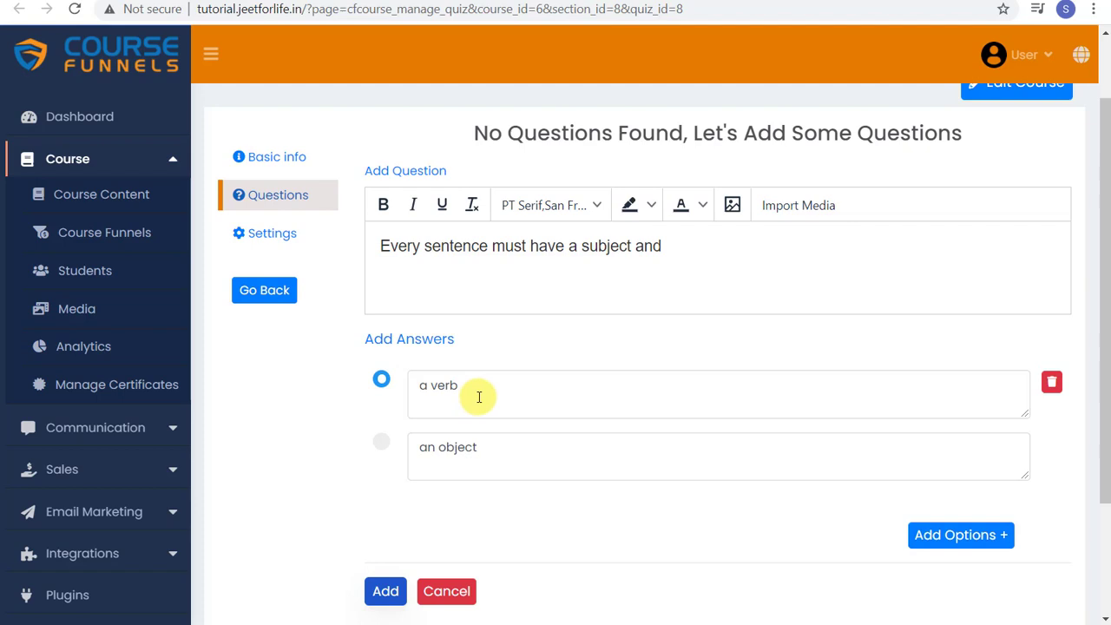
pyautogui.click(386, 599)
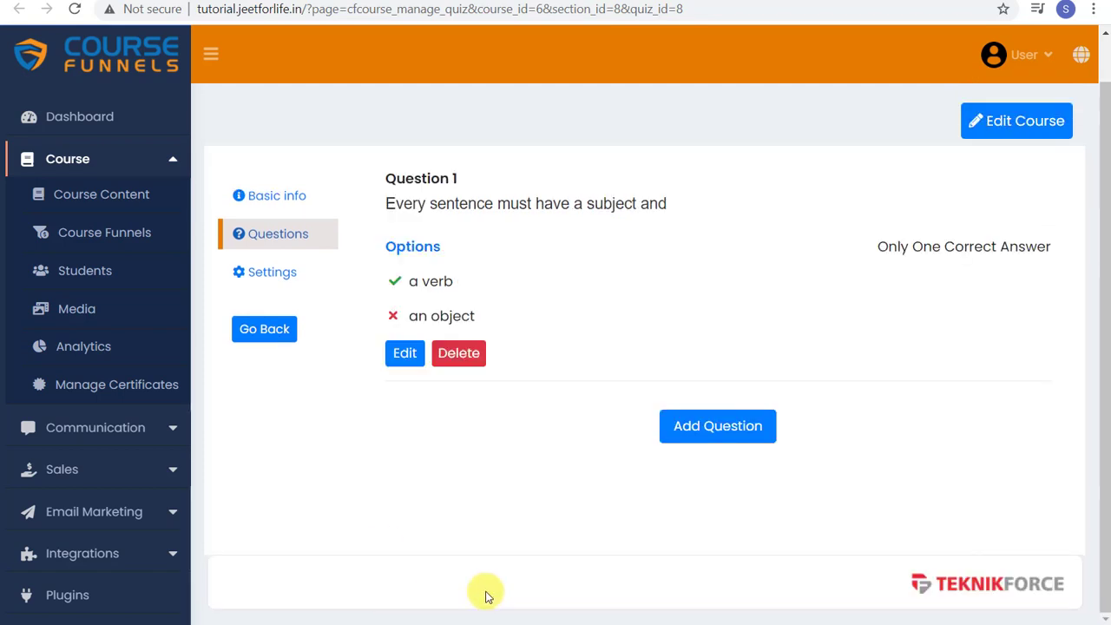
# Step: Start a multiple-answer question reading "Which of the following are Parts of Speech?" with the options Noun, Verb, Conjunction and Intersection
pyautogui.click(701, 435)
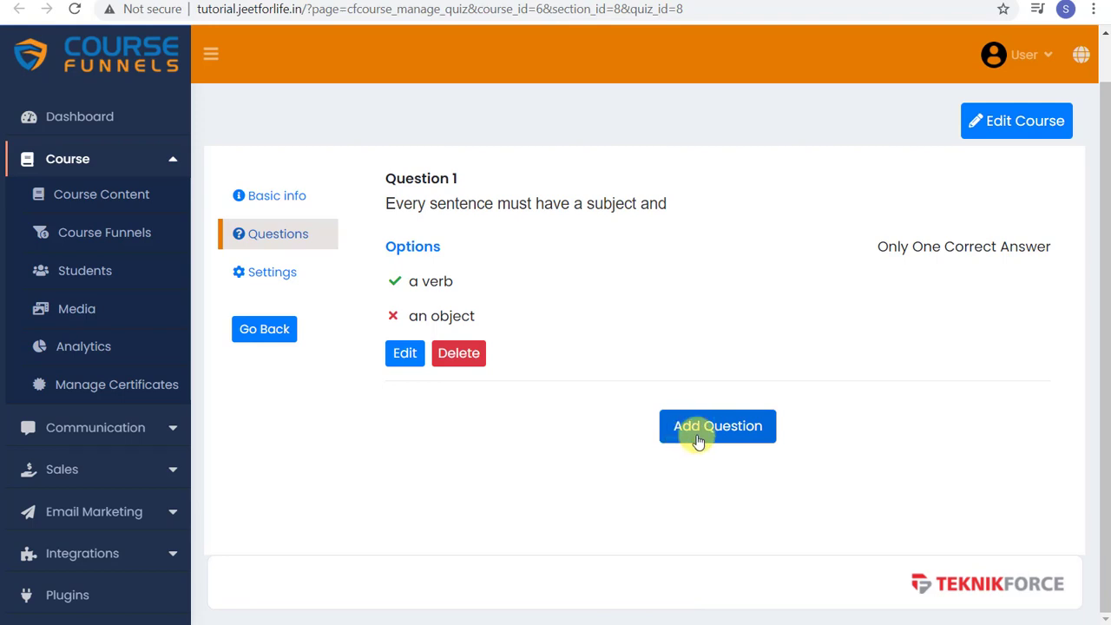
pyautogui.click(555, 446)
pyautogui.click(544, 516)
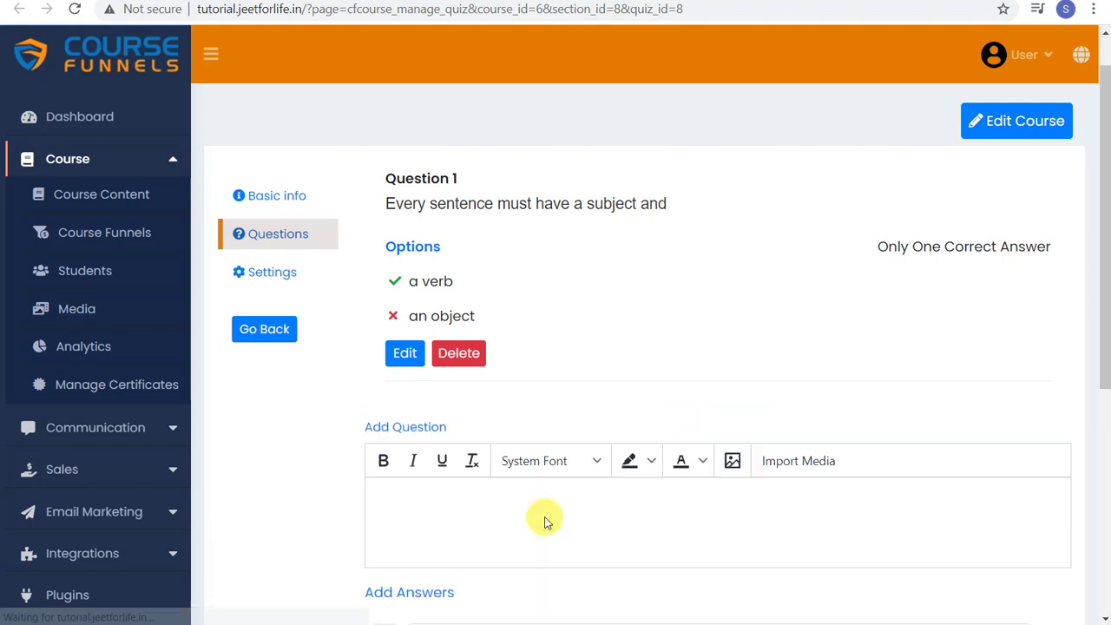
pyautogui.scroll(-3, 672, 278)
pyautogui.click(672, 279)
pyautogui.write('Which of the following are Parts of Speech')
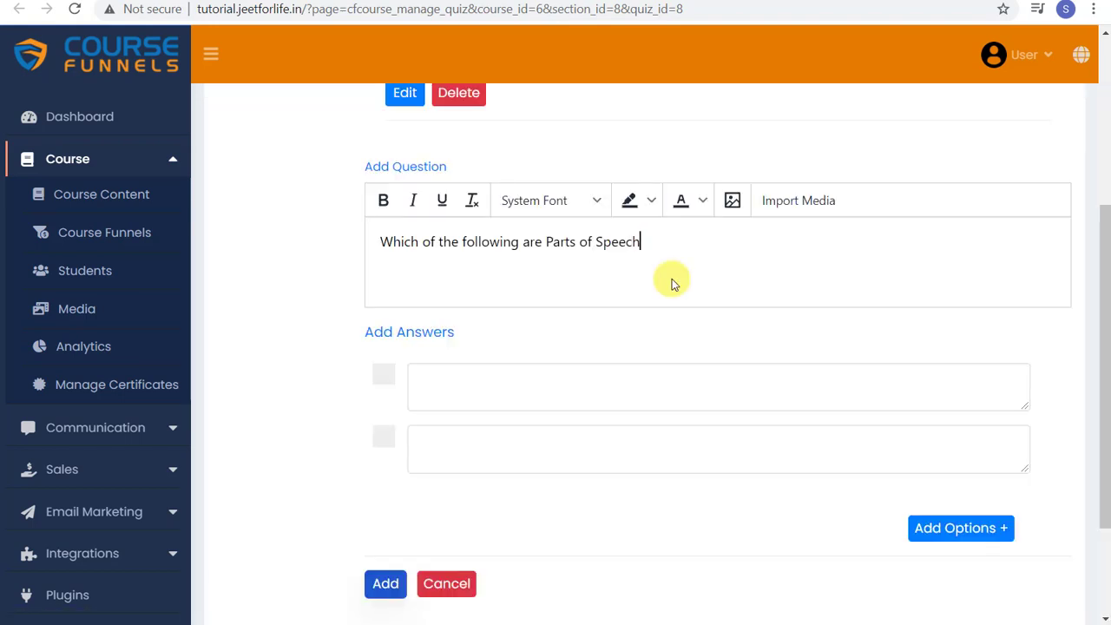
pyautogui.write('?')
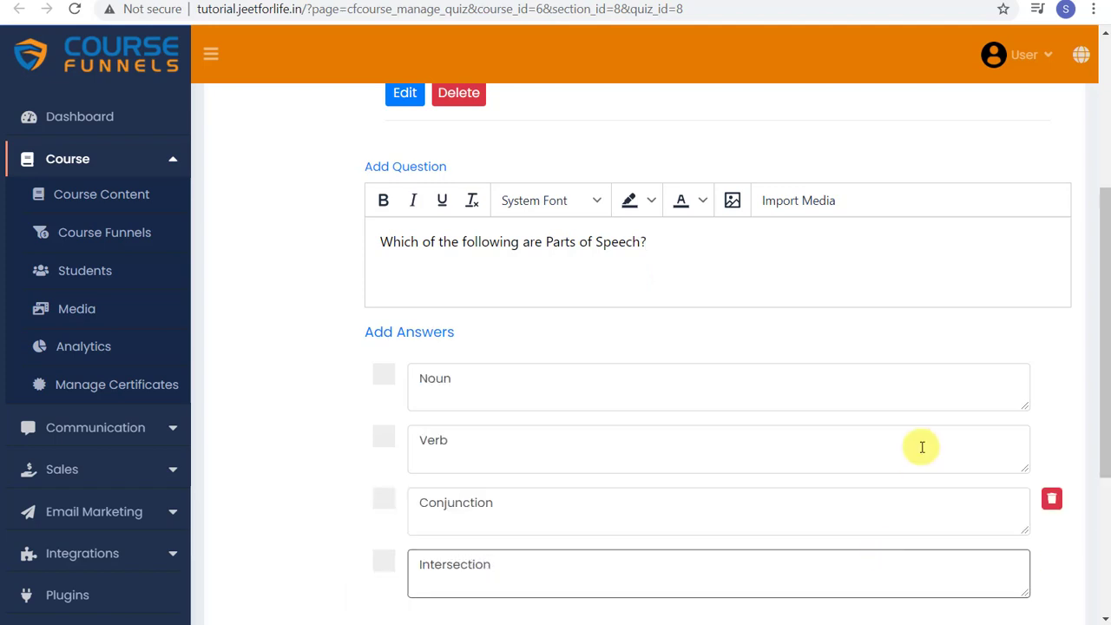
# Step: Mark Noun, Verb and Conjunction as correct answers and add the second question to the quiz
pyautogui.scroll(-1, 1056, 344)
pyautogui.click(384, 414)
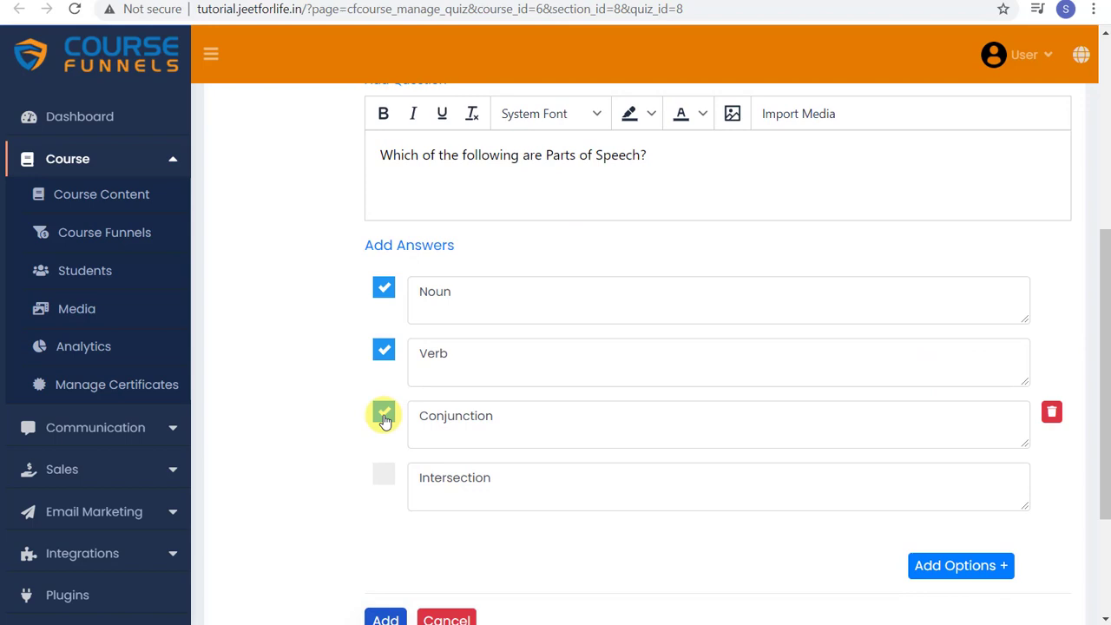
pyautogui.scroll(-1, 324, 466)
pyautogui.click(388, 534)
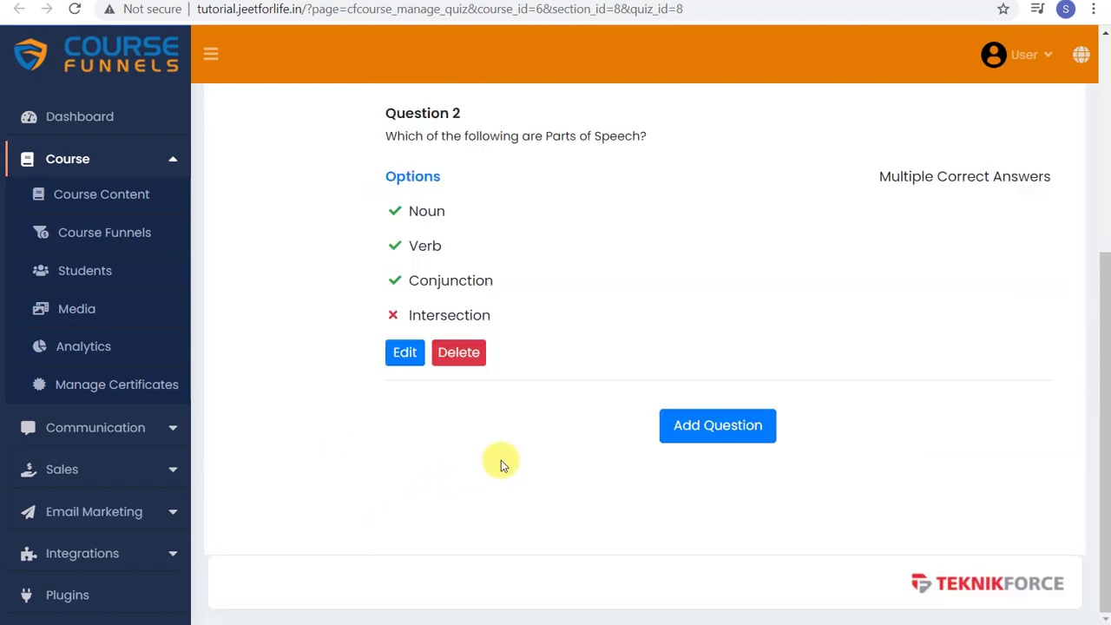
# Step: Open the quiz settings and try the Disable Comments and Disable Likes switches, returning both to off
pyautogui.scroll(3, 501, 464)
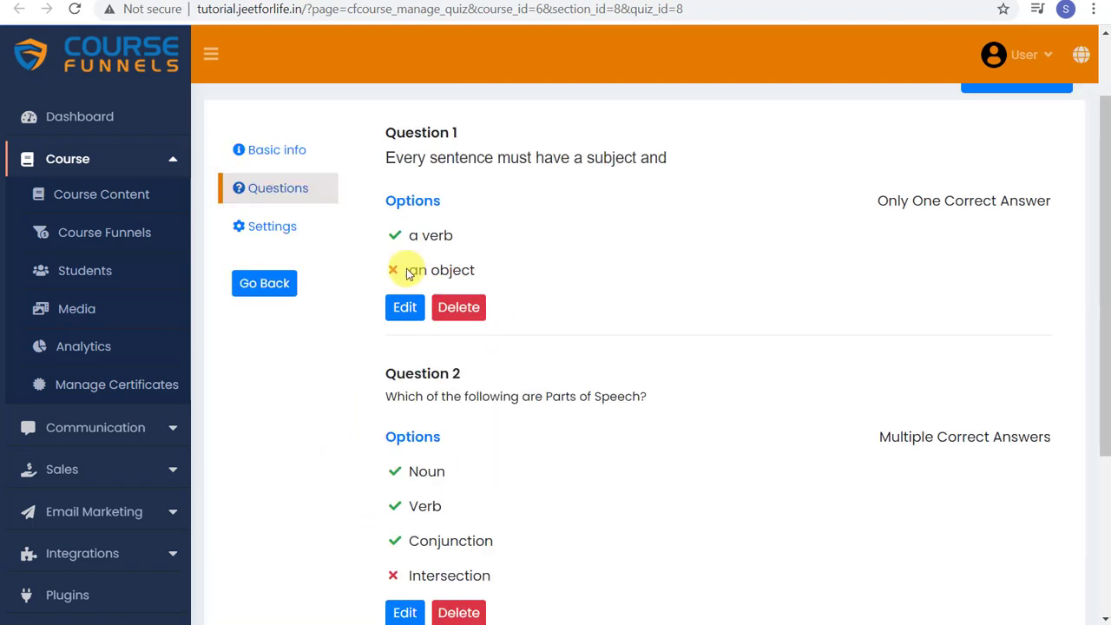
pyautogui.click(307, 241)
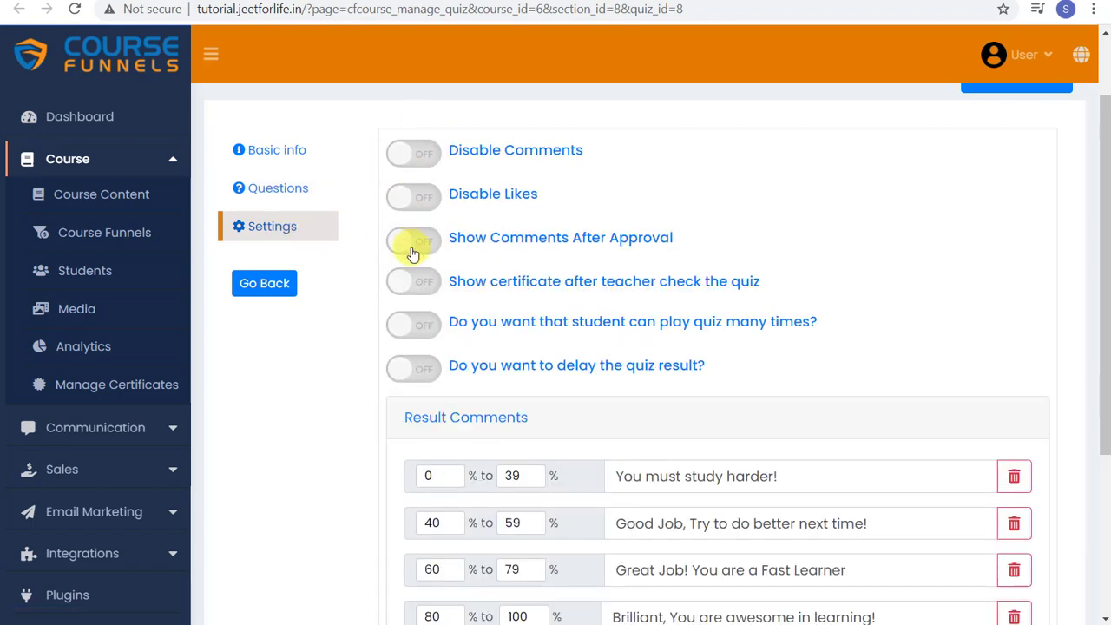
pyautogui.click(413, 155)
pyautogui.click(414, 156)
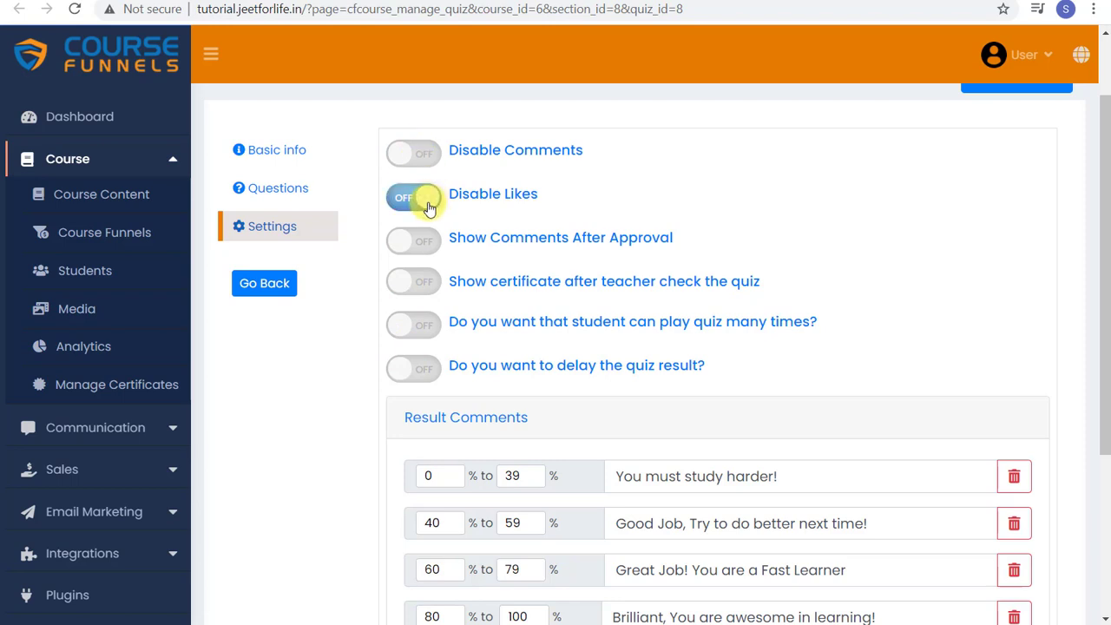
pyautogui.click(429, 208)
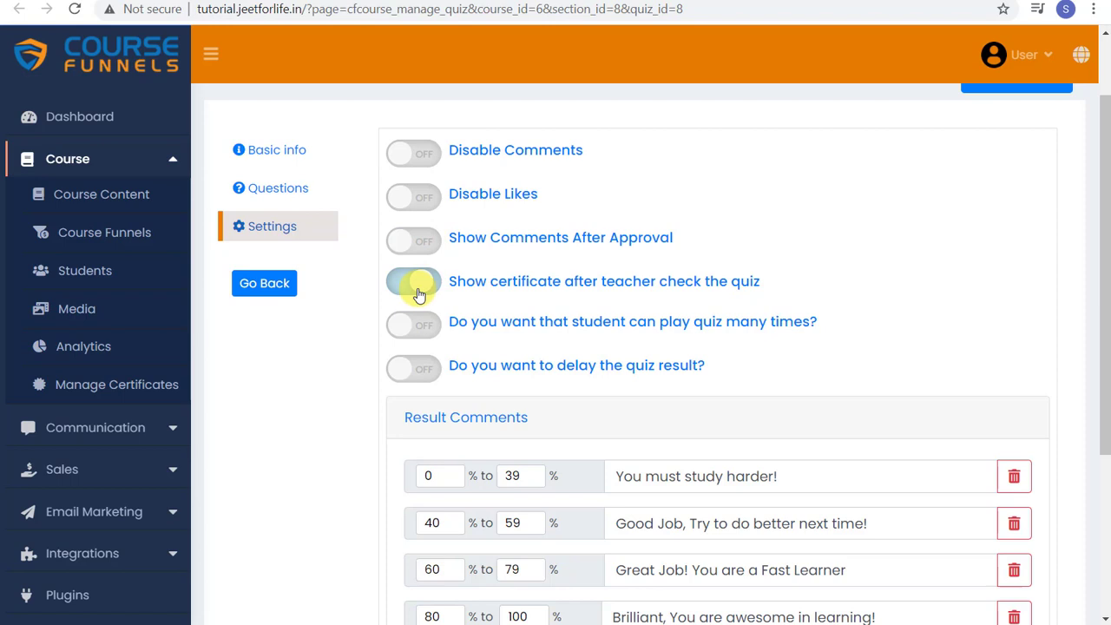
# Step: Try delaying the quiz result by a number of days, clear and switch off the delay, and look over the result comments
pyautogui.click(415, 368)
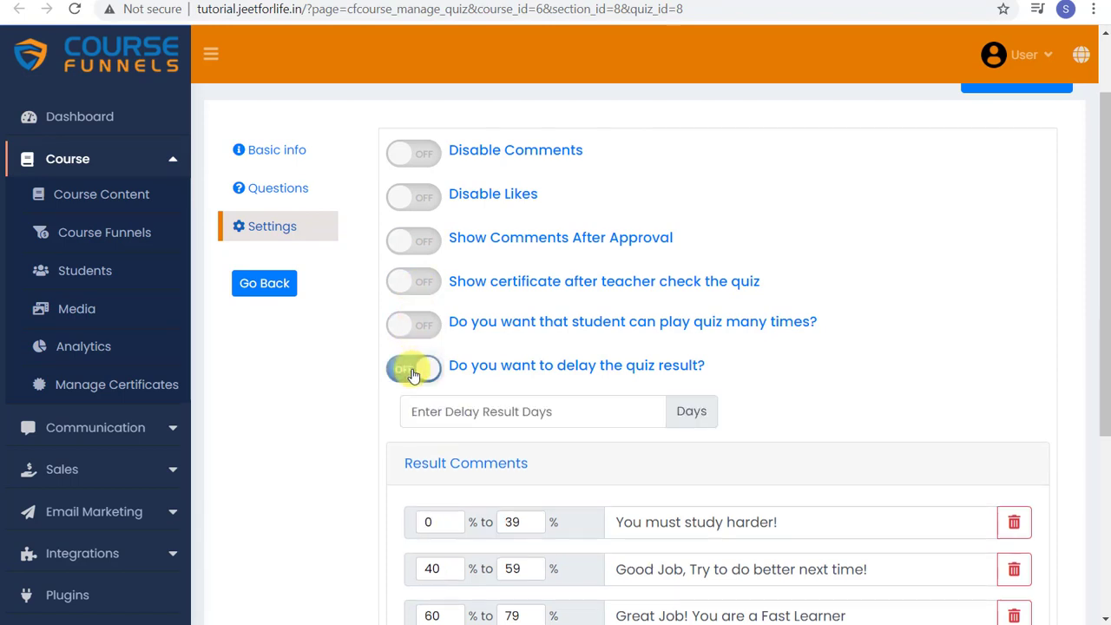
pyautogui.click(549, 412)
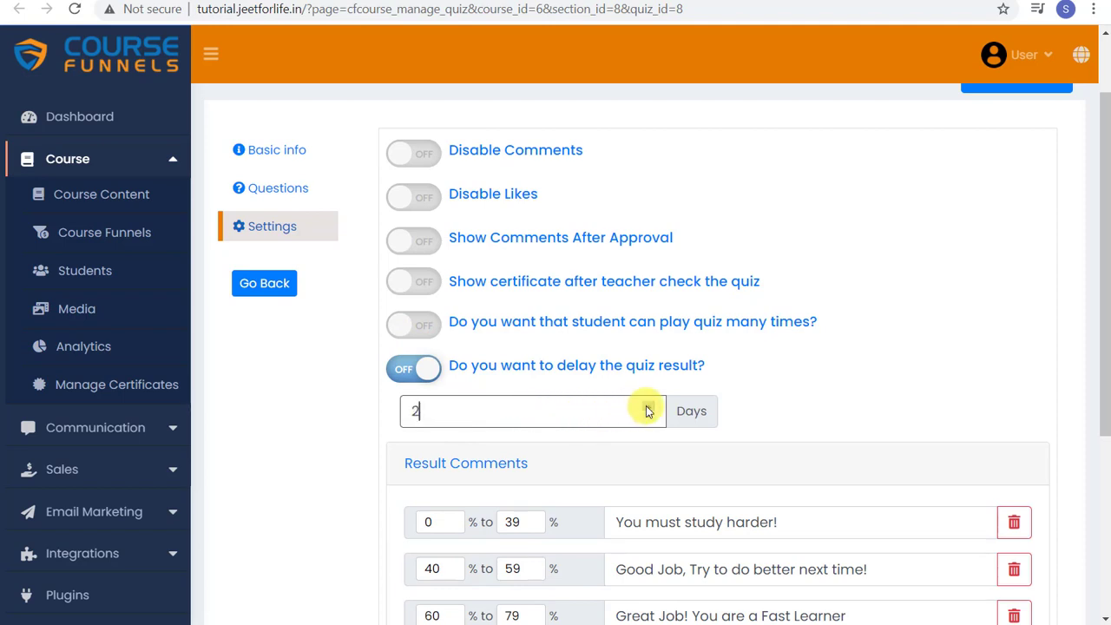
pyautogui.moveTo(646, 410); pyautogui.dragTo(399, 410)
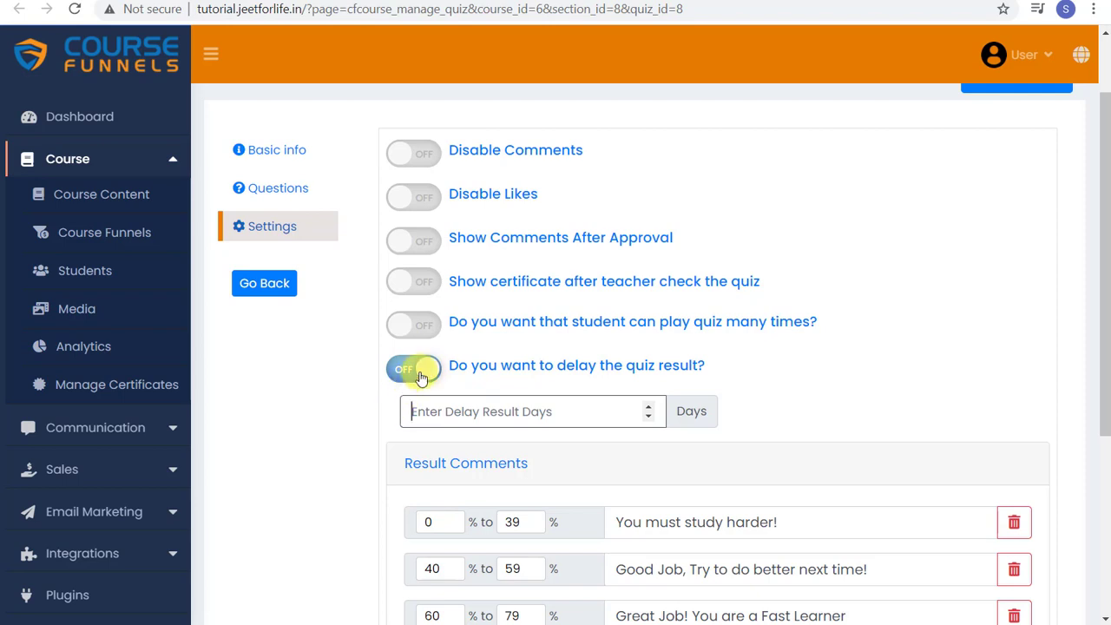
pyautogui.click(415, 369)
pyautogui.scroll(-3, 794, 350)
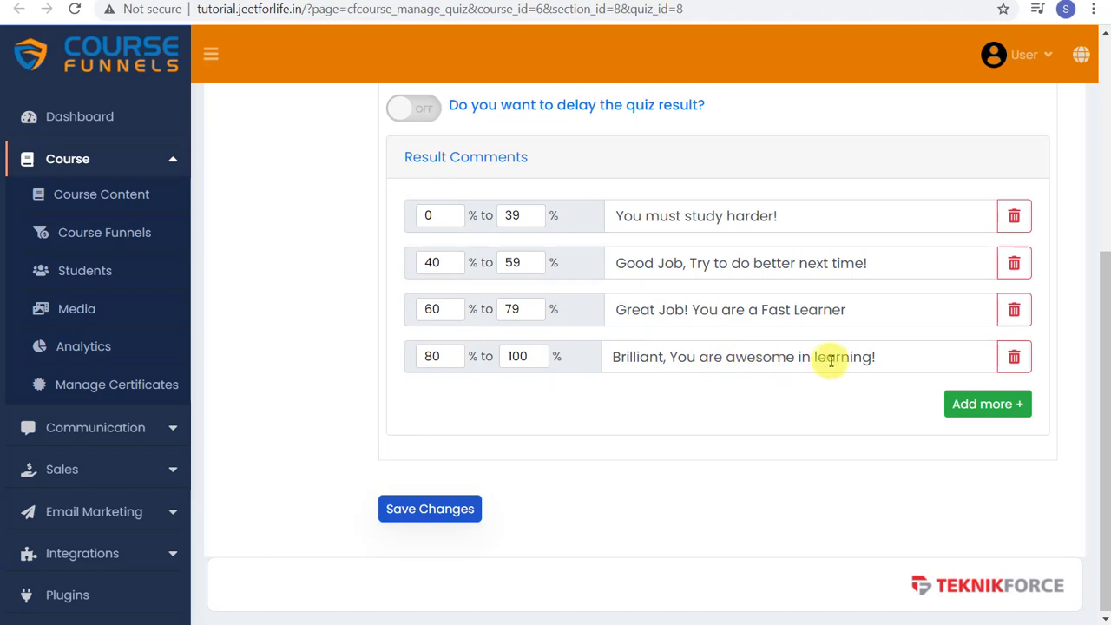
pyautogui.click(995, 417)
pyautogui.click(645, 405)
pyautogui.write('you can add here more if you wan')
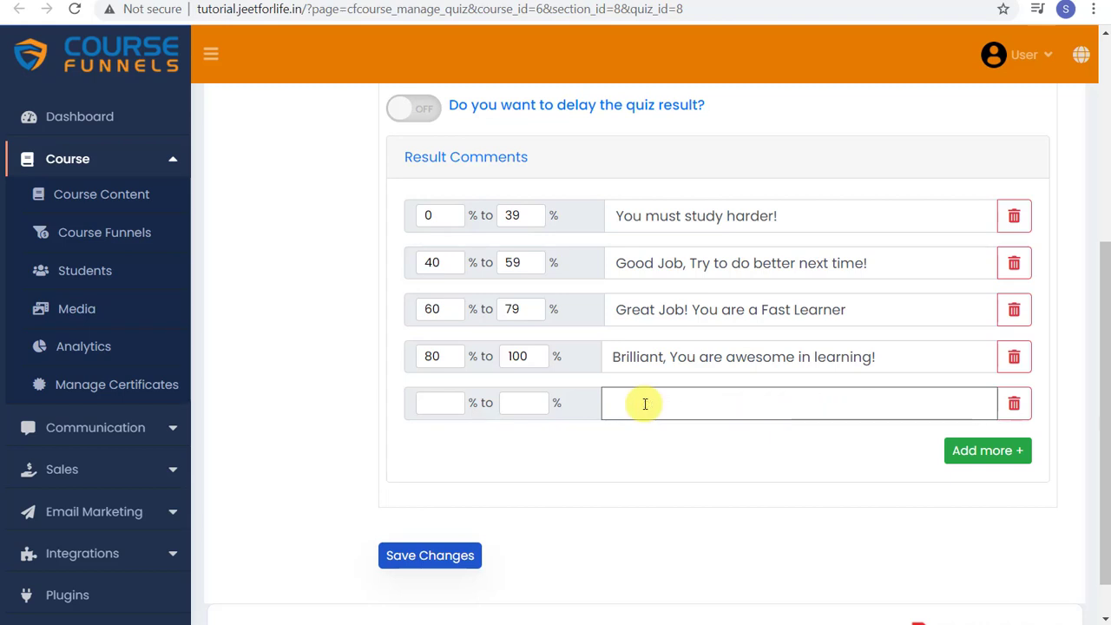
pyautogui.click(1017, 406)
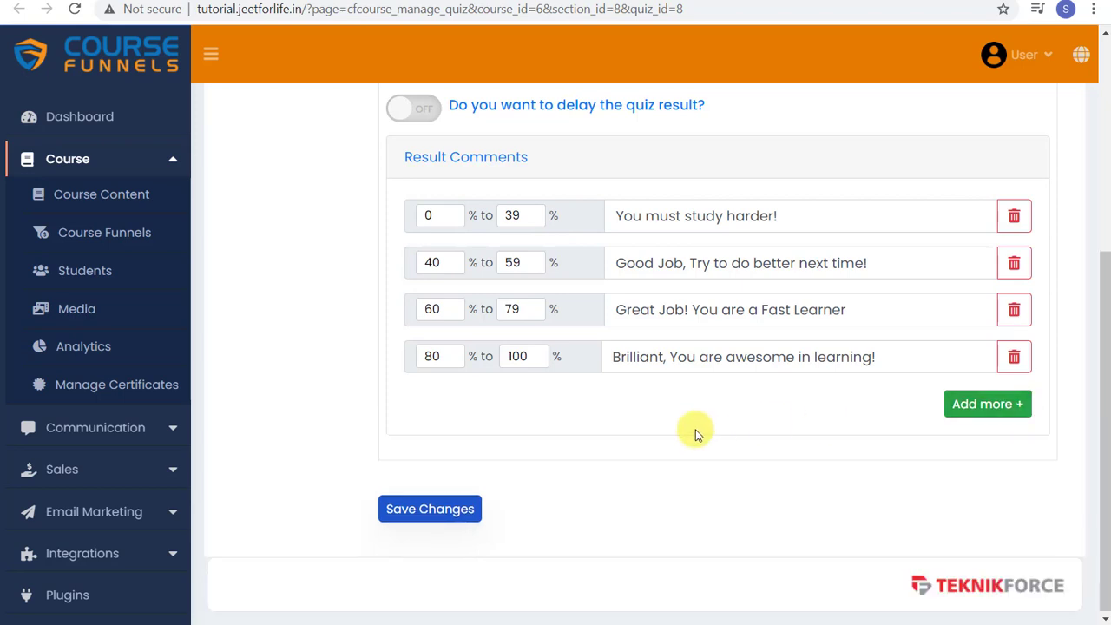
# Step: Save the quiz settings and add a section titled "English Assignment 1" at the end of the course
pyautogui.click(437, 519)
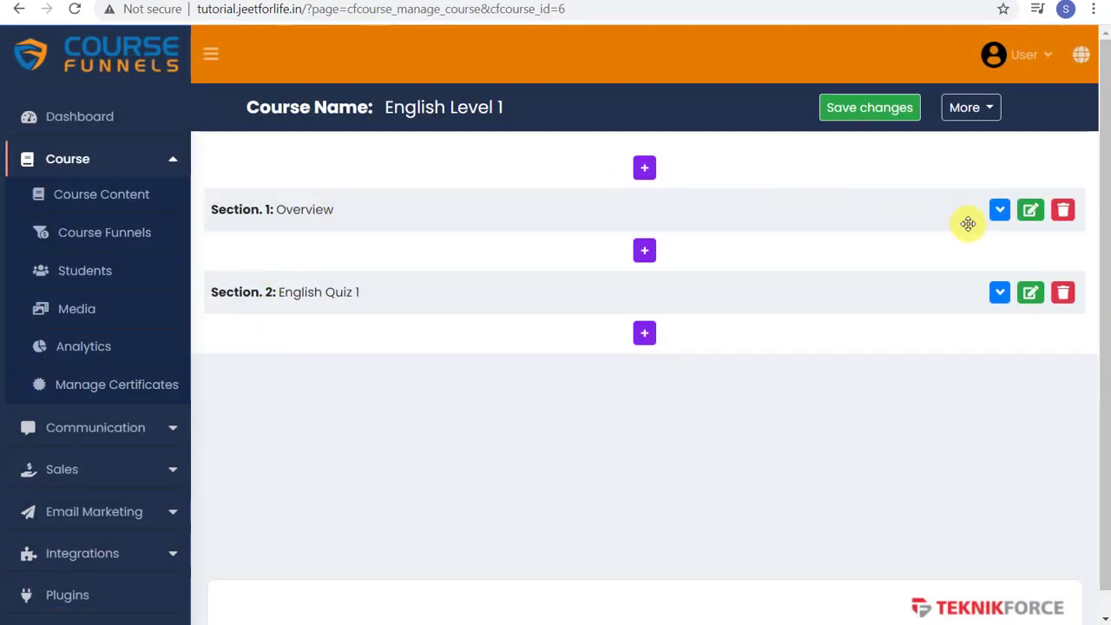
pyautogui.click(644, 334)
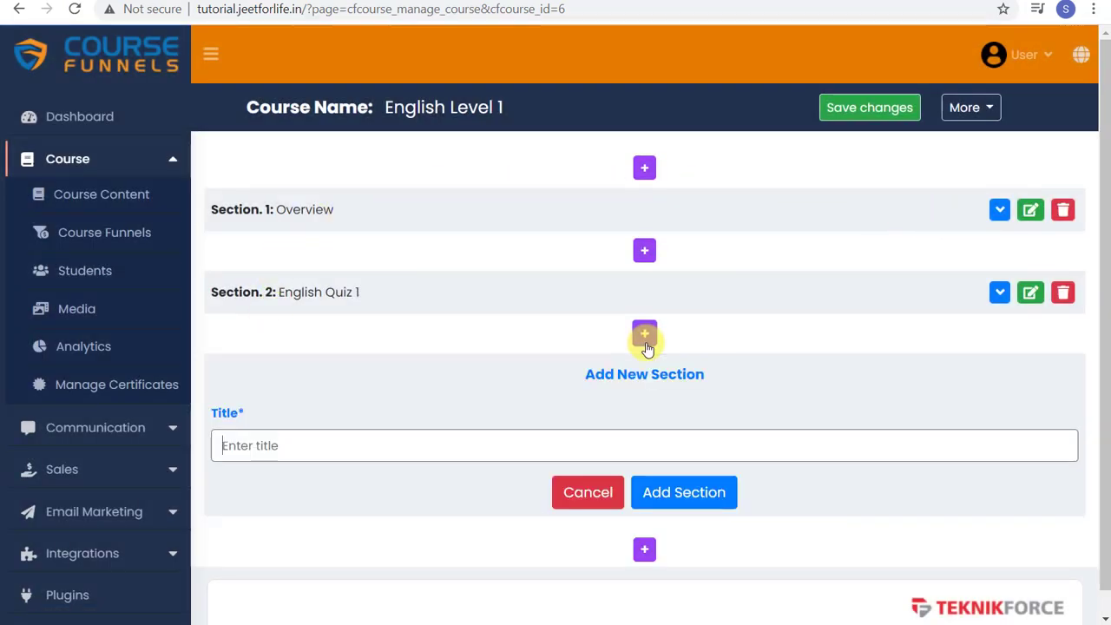
pyautogui.click(407, 445)
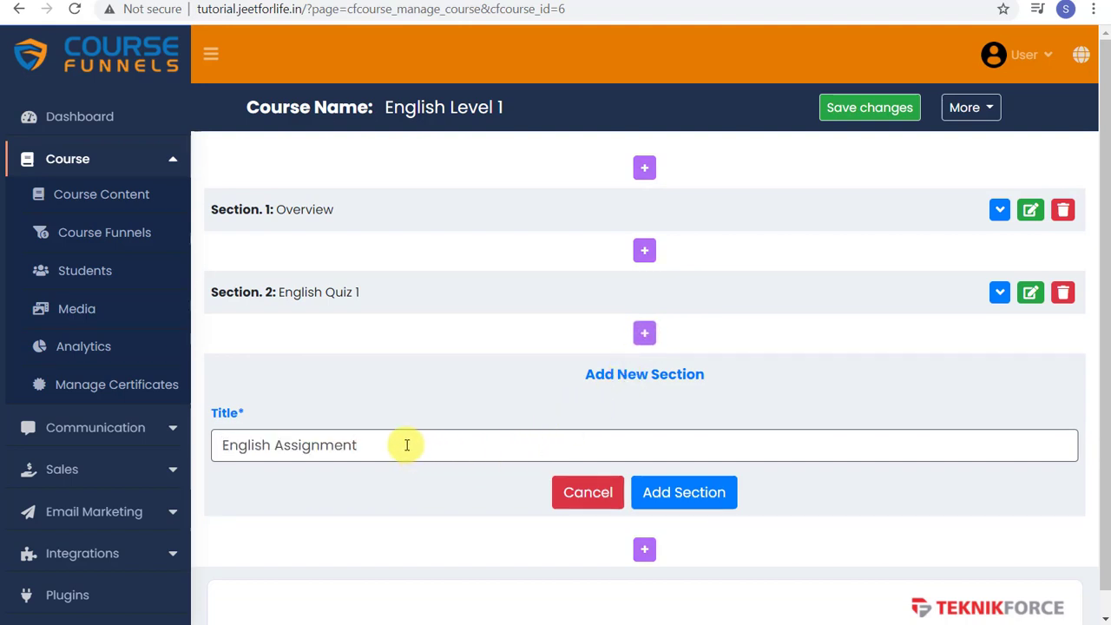
pyautogui.write('English Assignment 1')
pyautogui.click(684, 492)
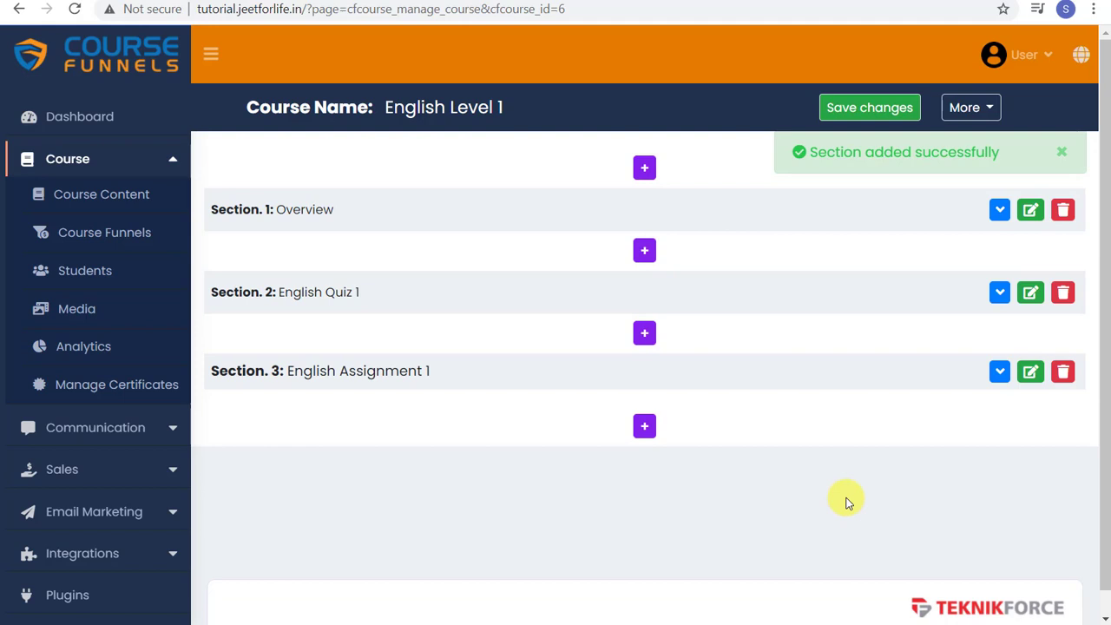
# Step: Add an assignment titled "English Assignment 1" to Section 3
pyautogui.click(644, 417)
pyautogui.click(694, 457)
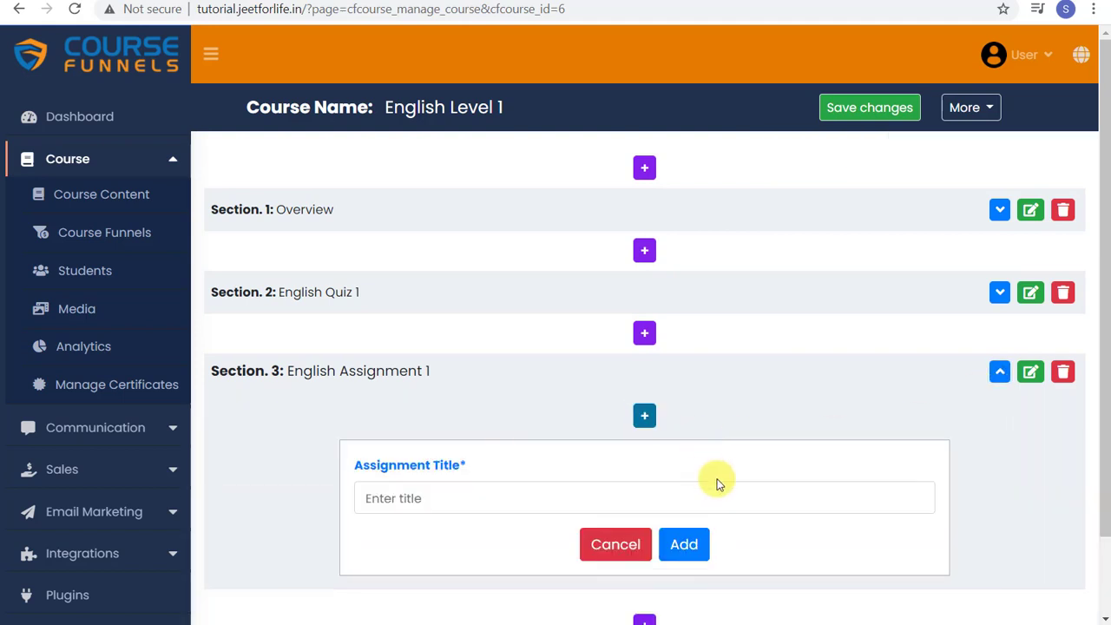
pyautogui.click(558, 497)
pyautogui.write('English Assignment 1')
pyautogui.click(684, 544)
# Step: Describe the assignment as "This Assignment section has 10 question and must be answered in details. All questions are related in today's lecture." and save it
pyautogui.click(888, 449)
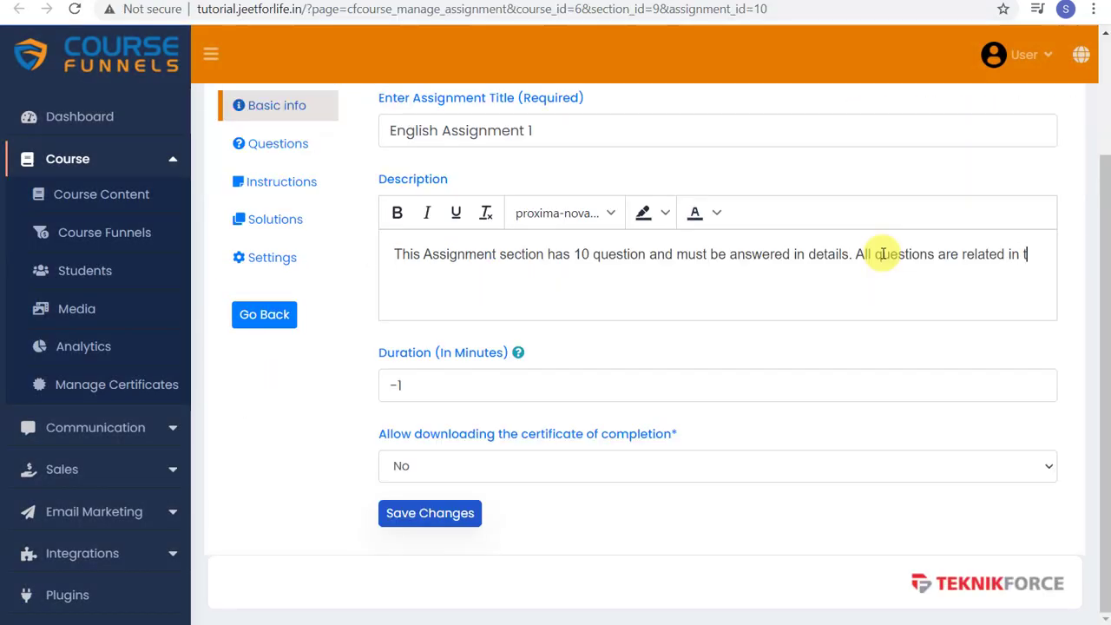
pyautogui.write('odays')
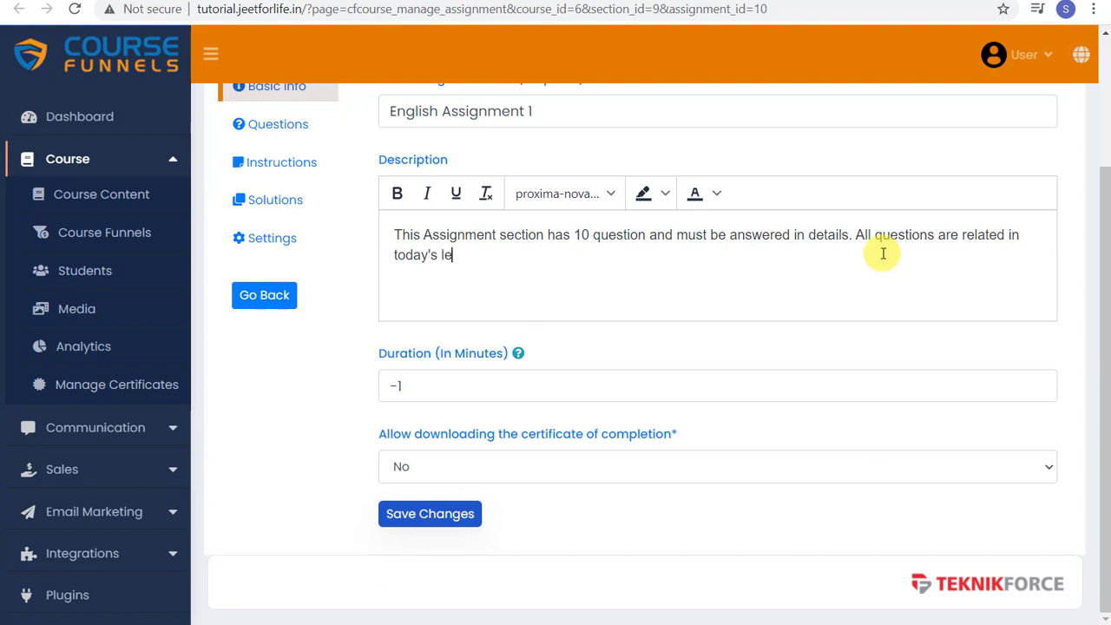
pyautogui.click(488, 384)
pyautogui.click(431, 512)
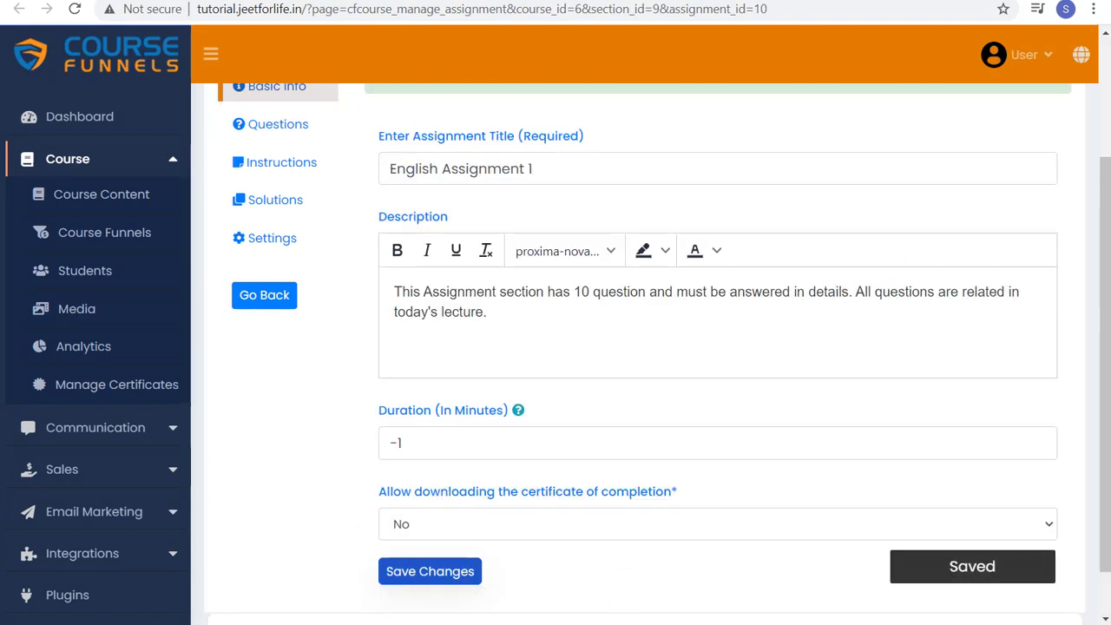
# Step: Add the assignment question "What is a Determiner?" with the answer "limits or "determines" a noun."
pyautogui.click(267, 295)
pyautogui.click(587, 398)
pyautogui.write('What')
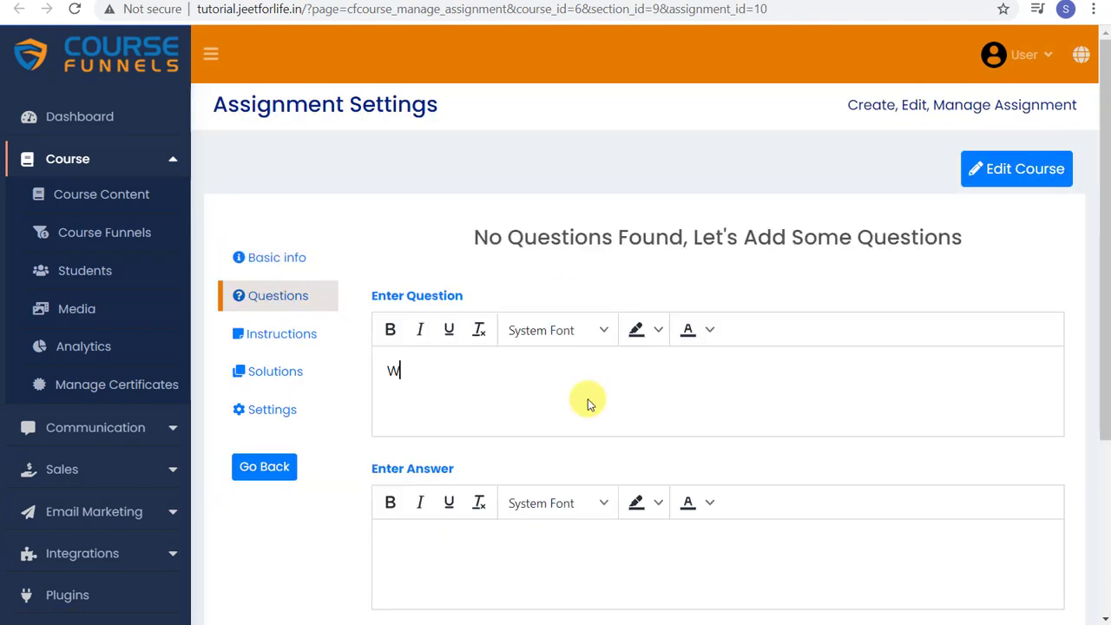
pyautogui.write(' is')
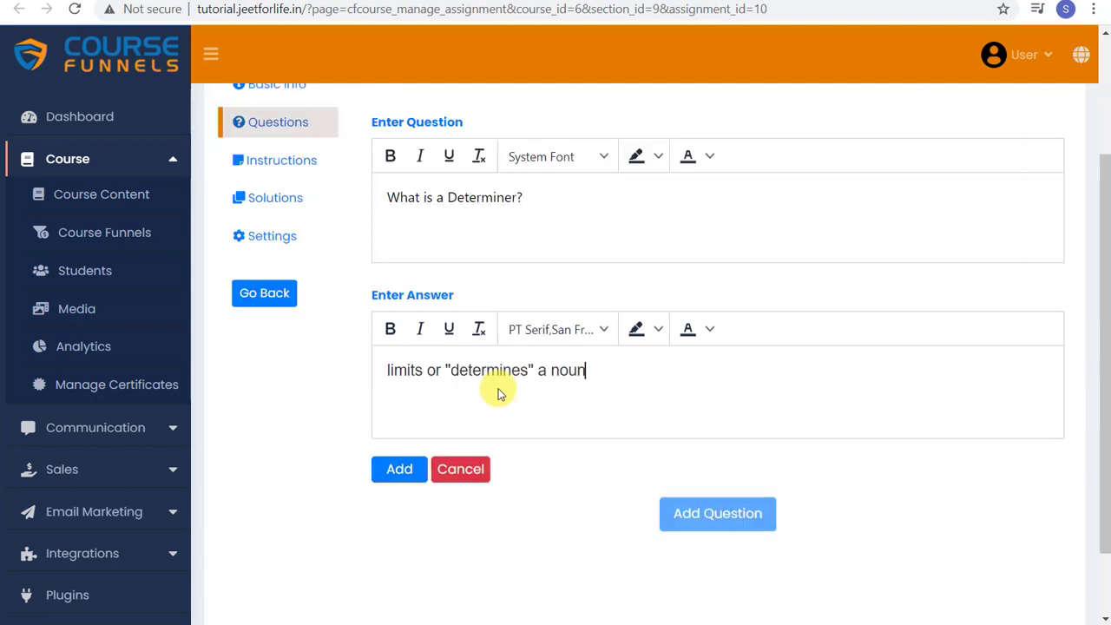
pyautogui.write('.')
pyautogui.click(419, 467)
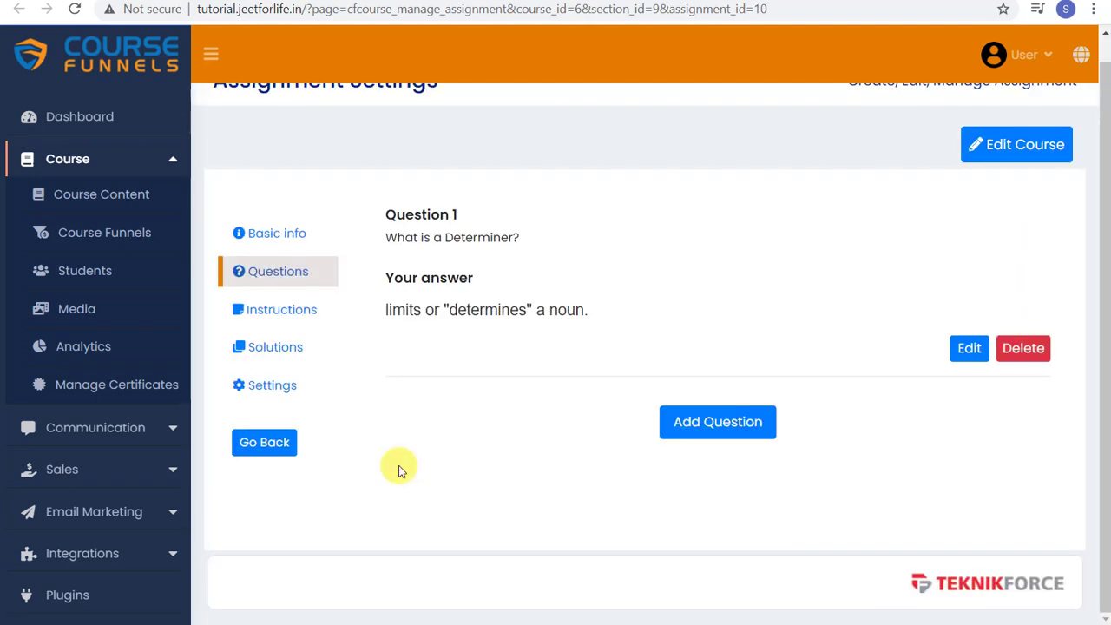
# Step: Add a second assignment question, "What is an Interjection?", with the answer "short exclamation, sometimes inserted into a sentence."
pyautogui.click(717, 423)
pyautogui.scroll(-2, 737, 426)
pyautogui.click(508, 328)
pyautogui.write('What is an Int')
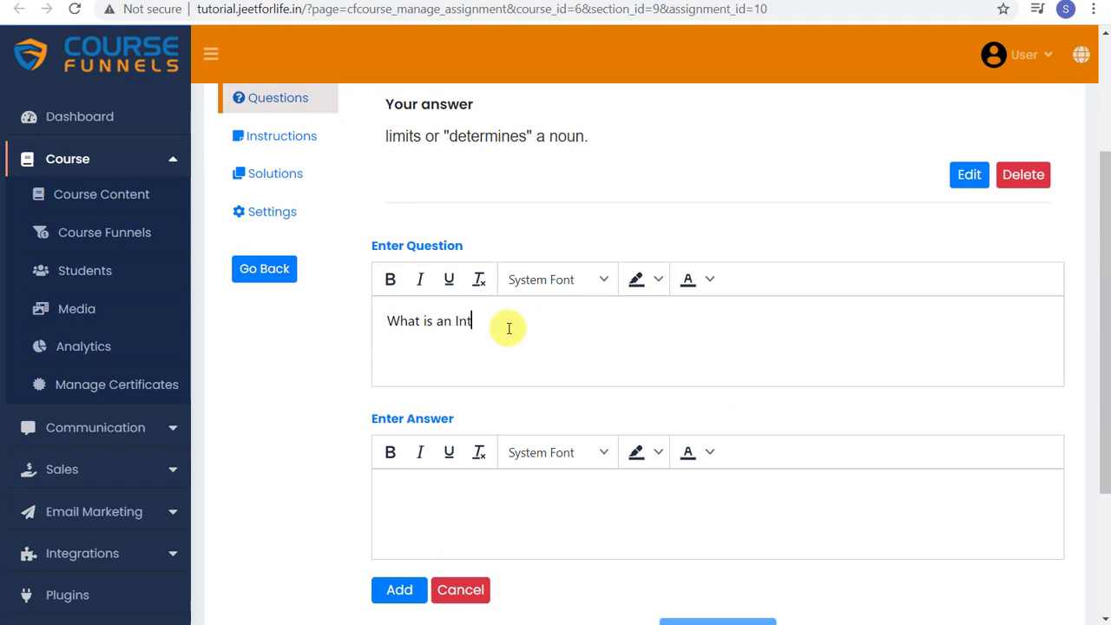
pyautogui.click(604, 514)
pyautogui.write('short exclamation, sometimes inserted into a sentence')
pyautogui.scroll(-4, 604, 514)
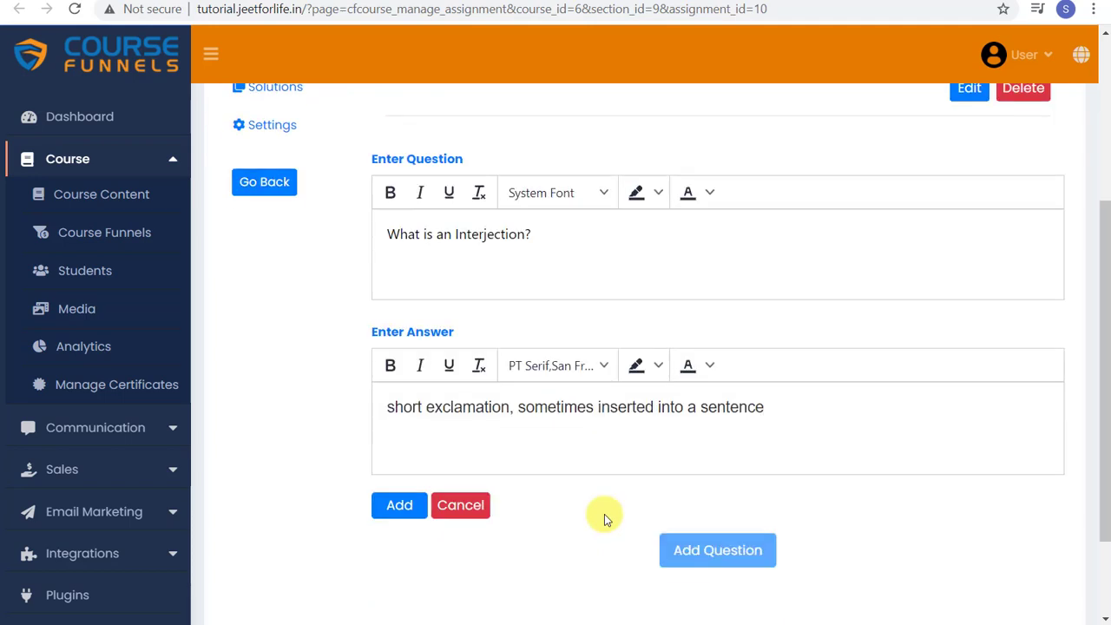
pyautogui.write('.')
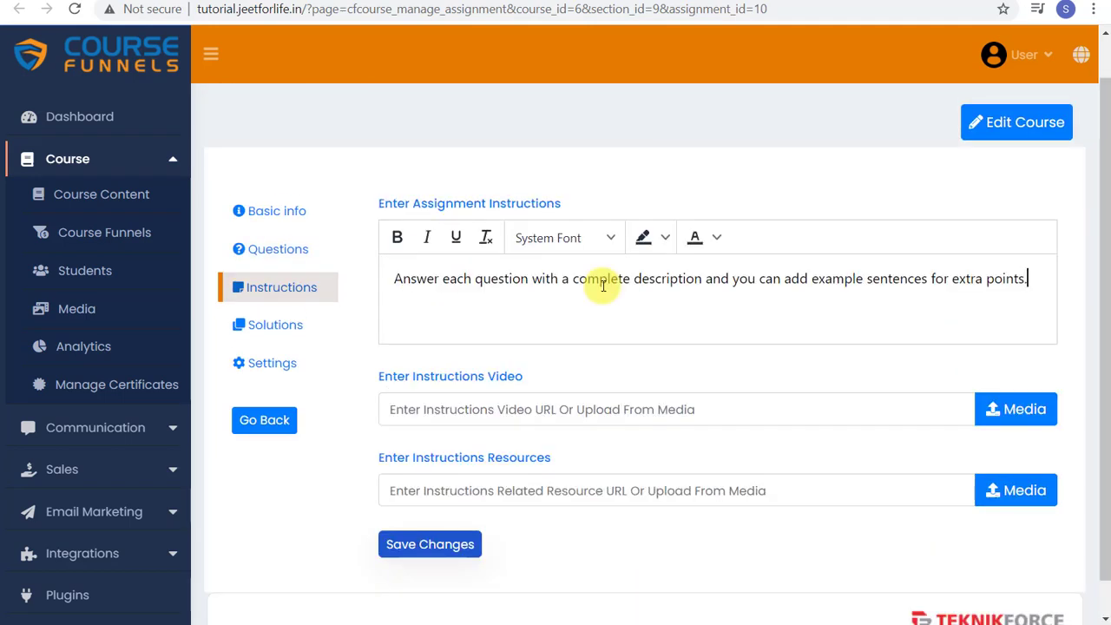
# Step: Save the assignment instructions, leaving the instructions video and instructions resources empty
pyautogui.click(465, 410)
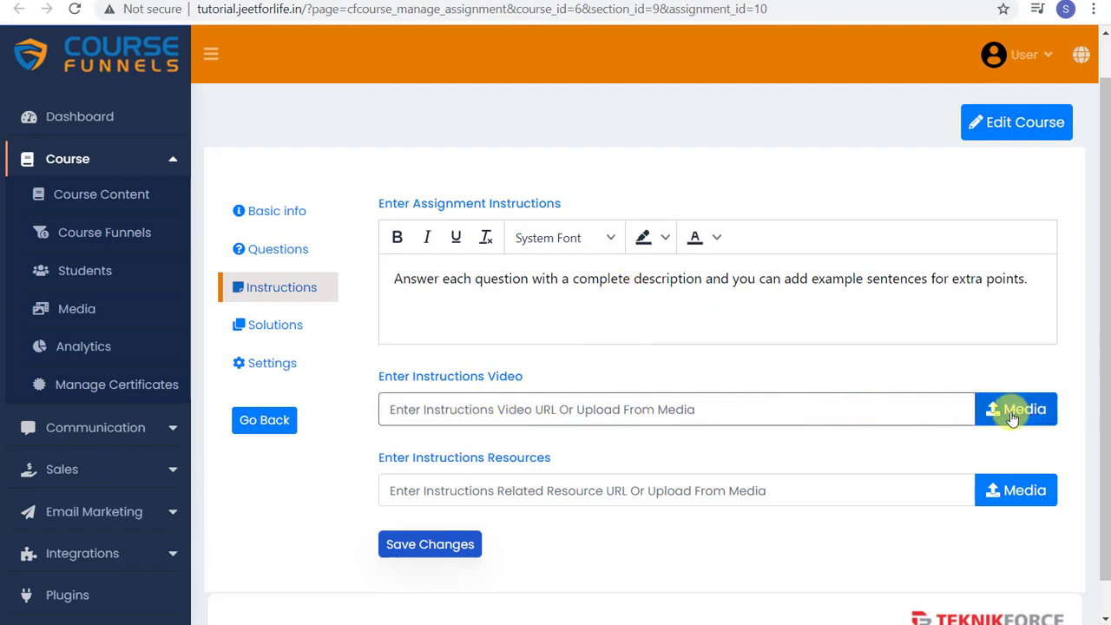
pyautogui.click(599, 490)
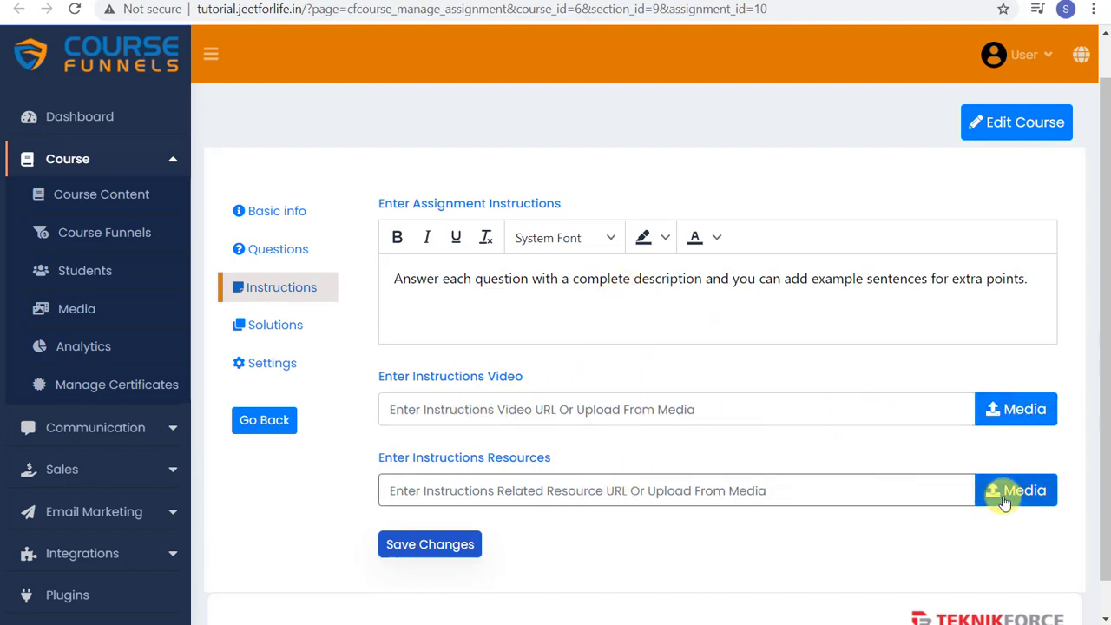
pyautogui.click(439, 544)
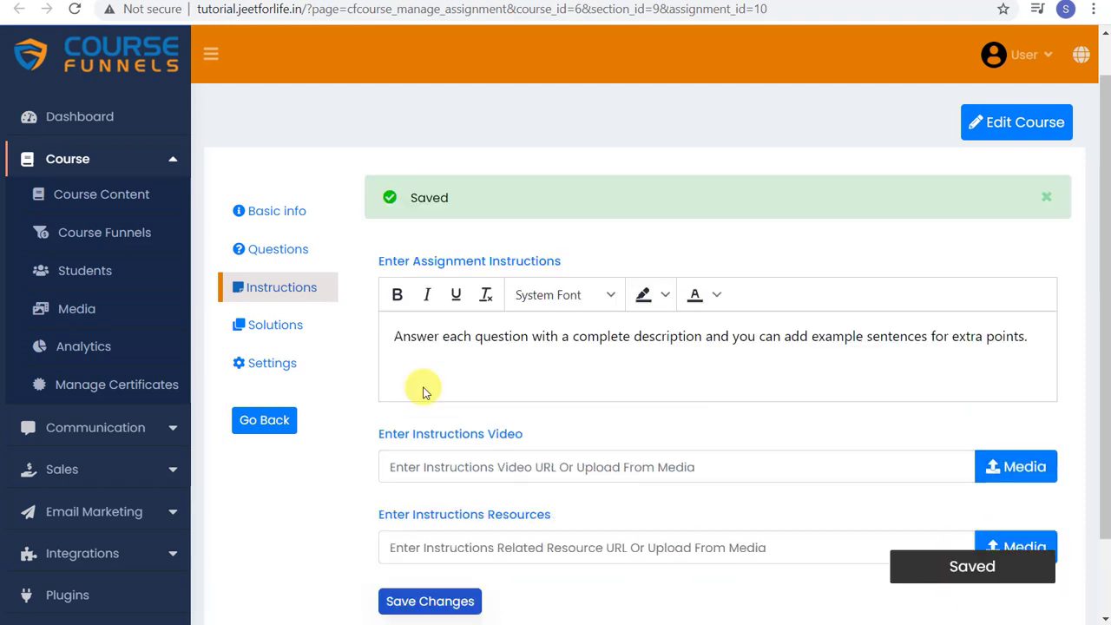
pyautogui.click(305, 334)
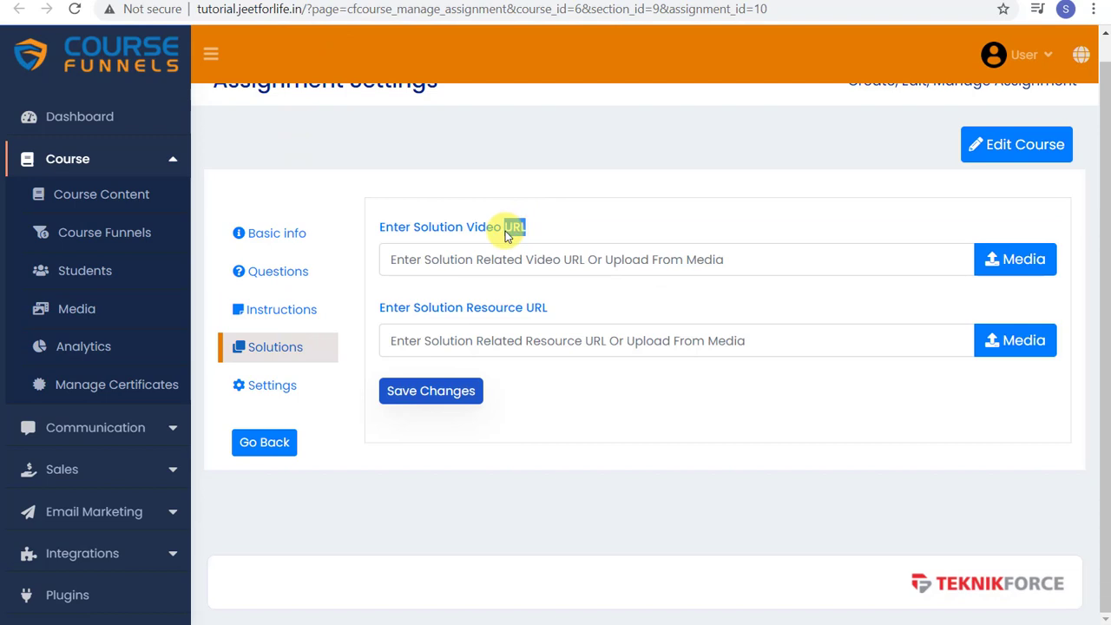
pyautogui.click(563, 233)
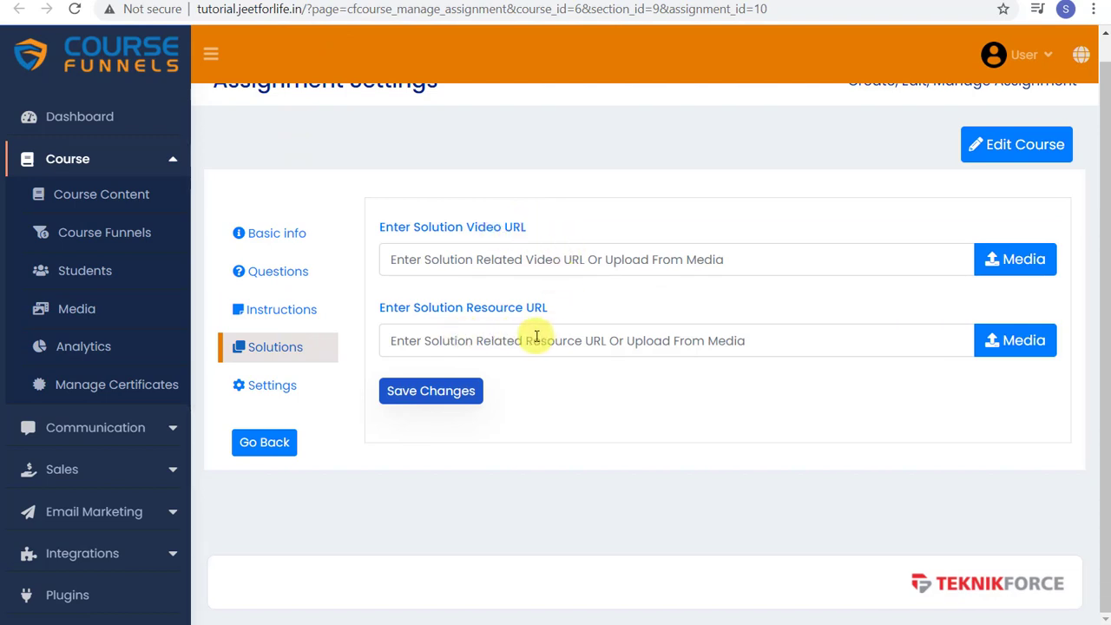
pyautogui.click(496, 337)
pyautogui.write('https://www.englishclub.com/grammar/parts-of-speech.htm')
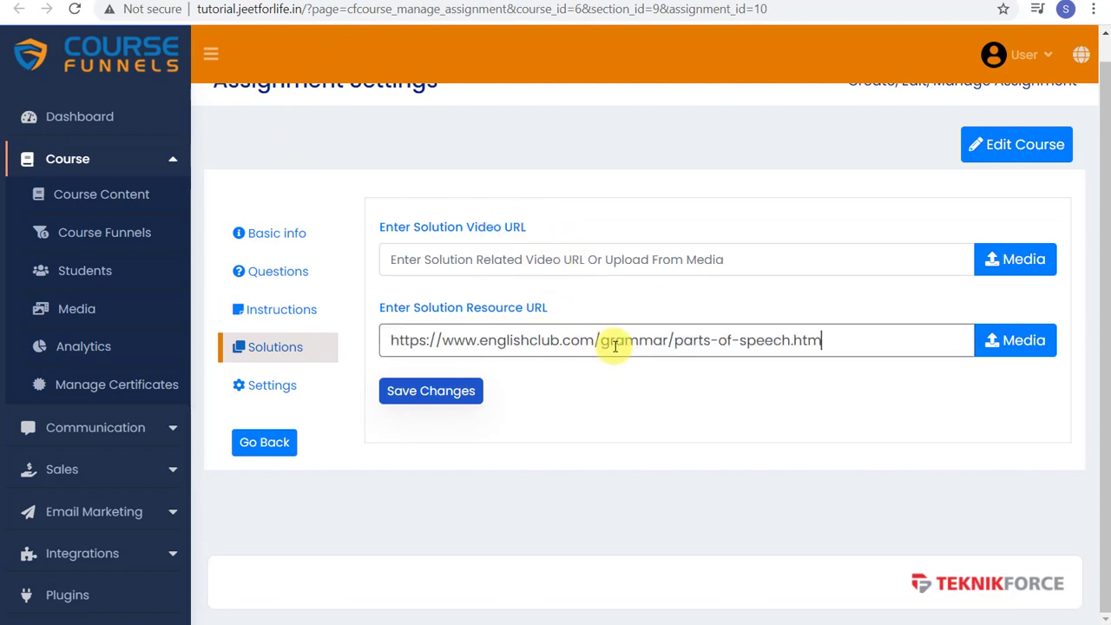
pyautogui.click(480, 390)
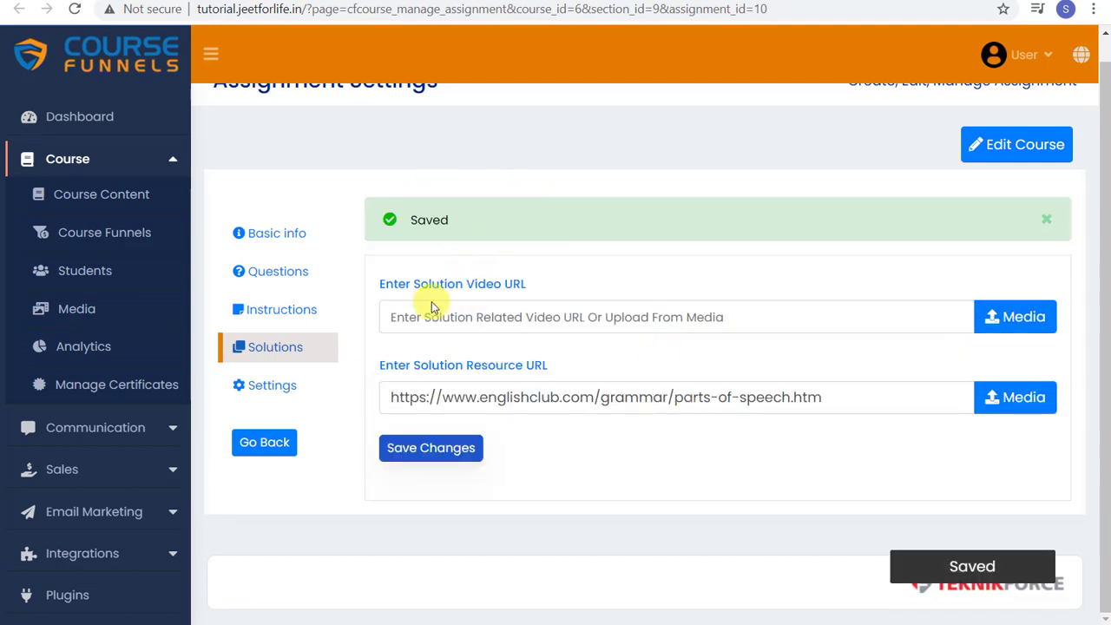
# Step: Open the assignment settings and allow file upload with a file size of 5 MB
pyautogui.click(302, 383)
pyautogui.scroll(-1, 661, 224)
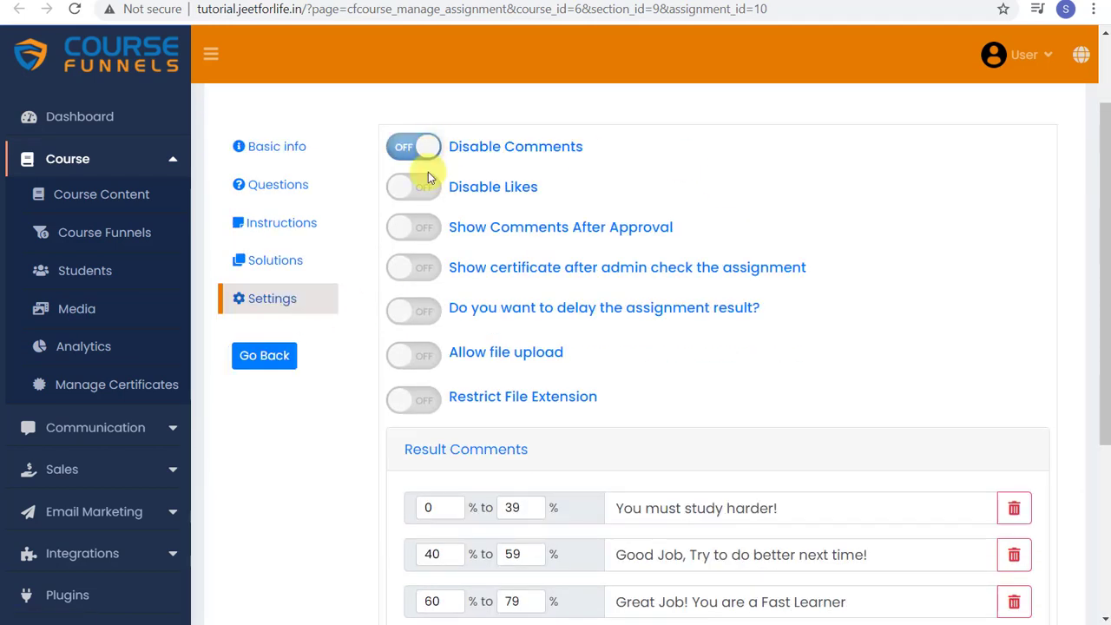
pyautogui.click(418, 361)
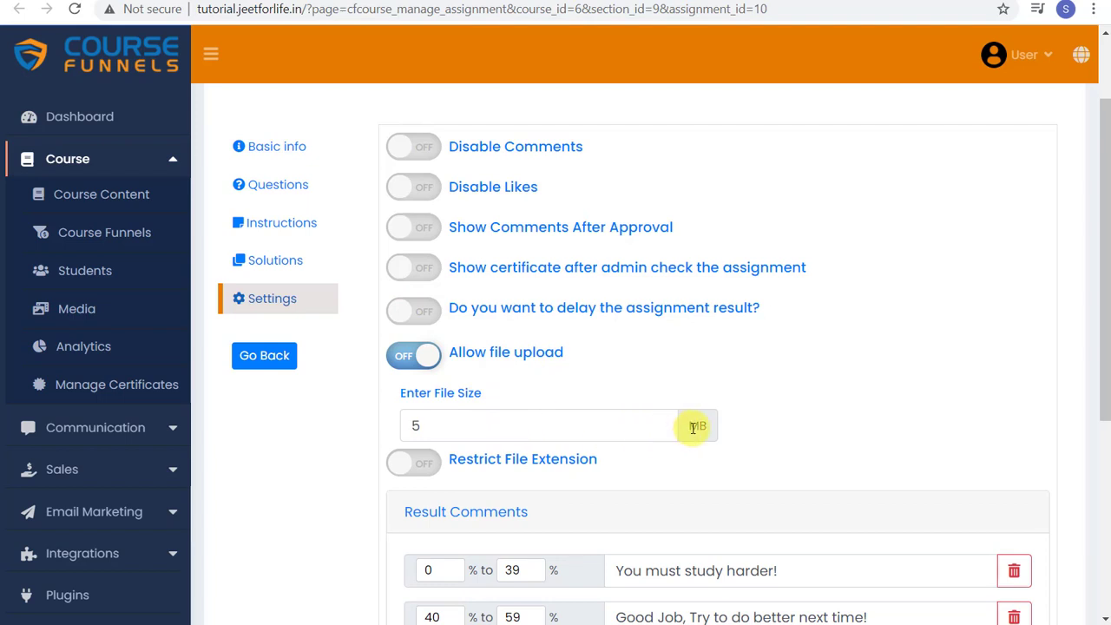
# Step: Restrict the allowed file extensions to png, jpg and jpeg, and save the assignment settings
pyautogui.scroll(-2, 684, 429)
pyautogui.click(491, 291)
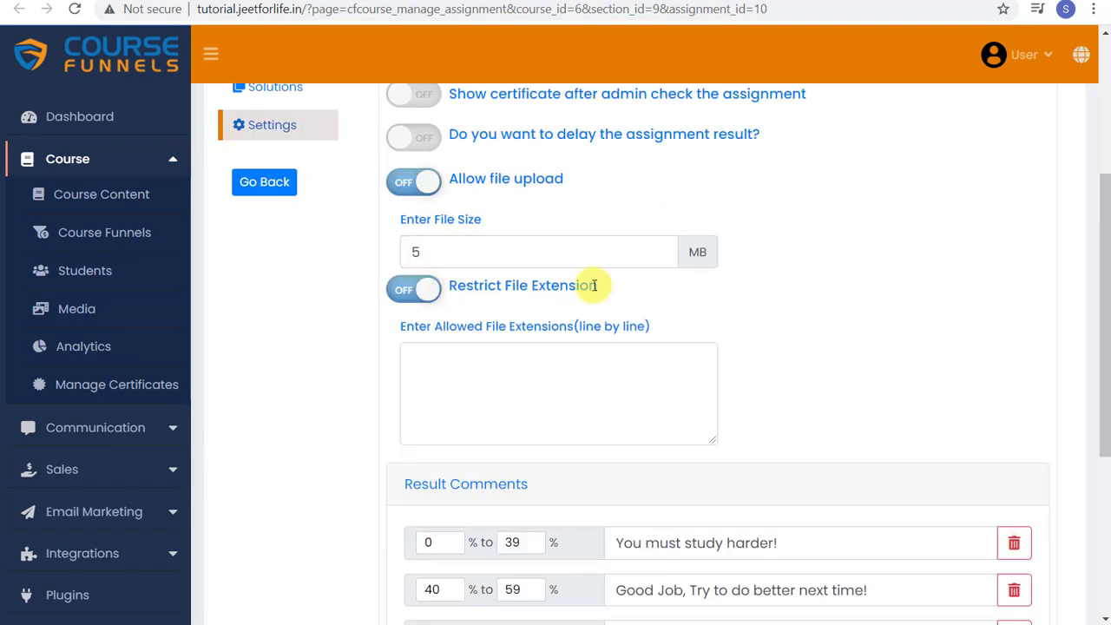
pyautogui.click(499, 375)
pyautogui.write('png')
pyautogui.press('Return')
pyautogui.write('jpeg')
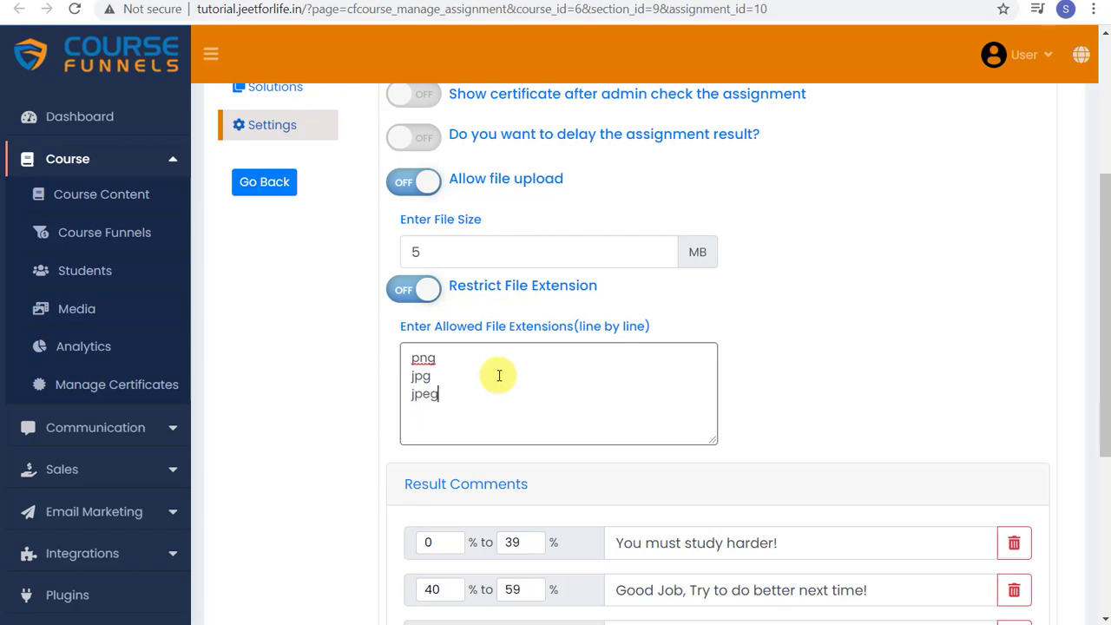
pyautogui.scroll(-3, 793, 303)
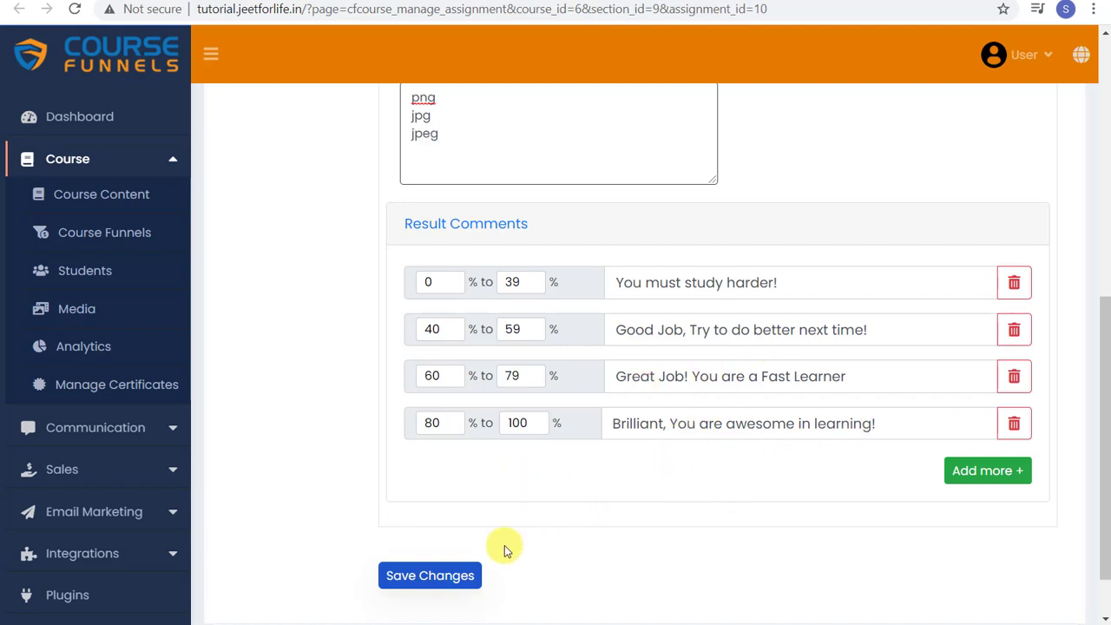
pyautogui.click(422, 577)
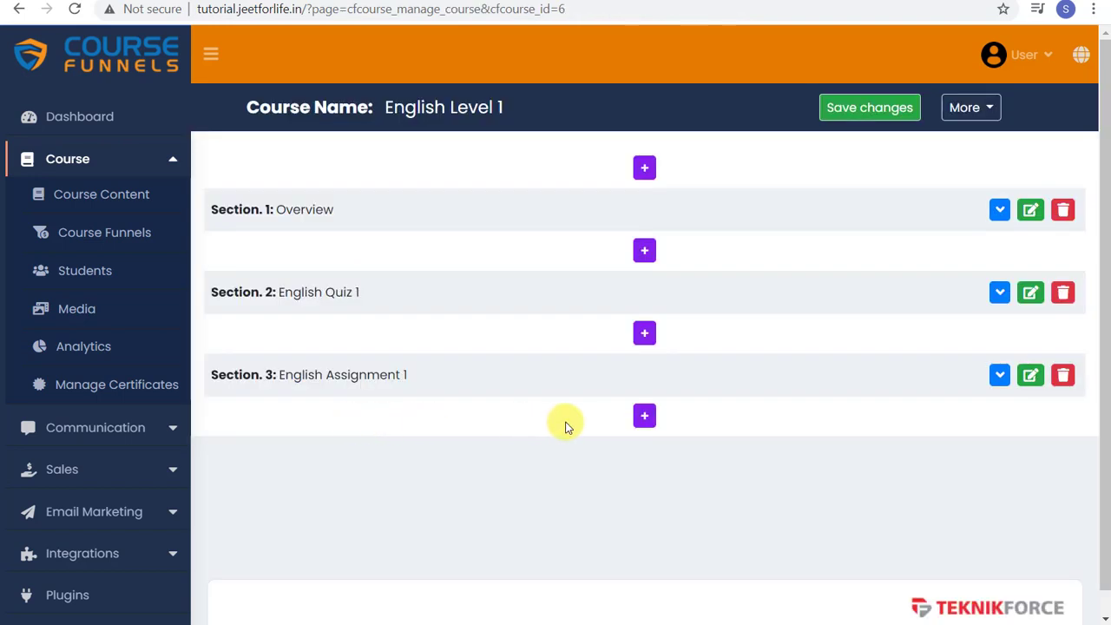
# Step: Add a new section titled "English Test" after Section 3
pyautogui.click(644, 416)
pyautogui.click(640, 527)
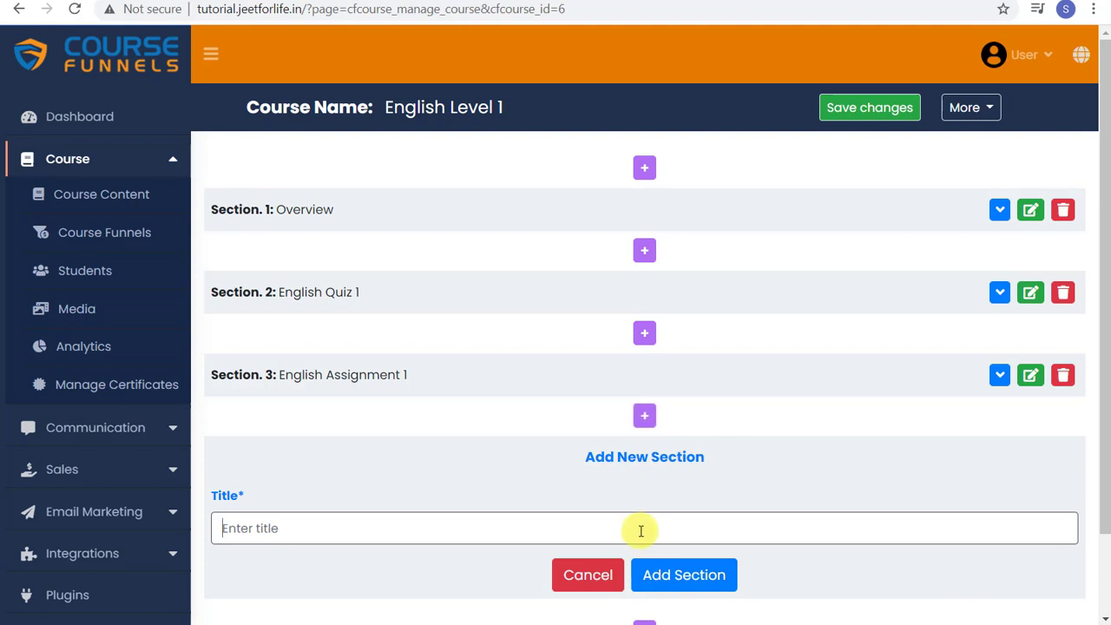
pyautogui.write('English Test')
pyautogui.click(662, 584)
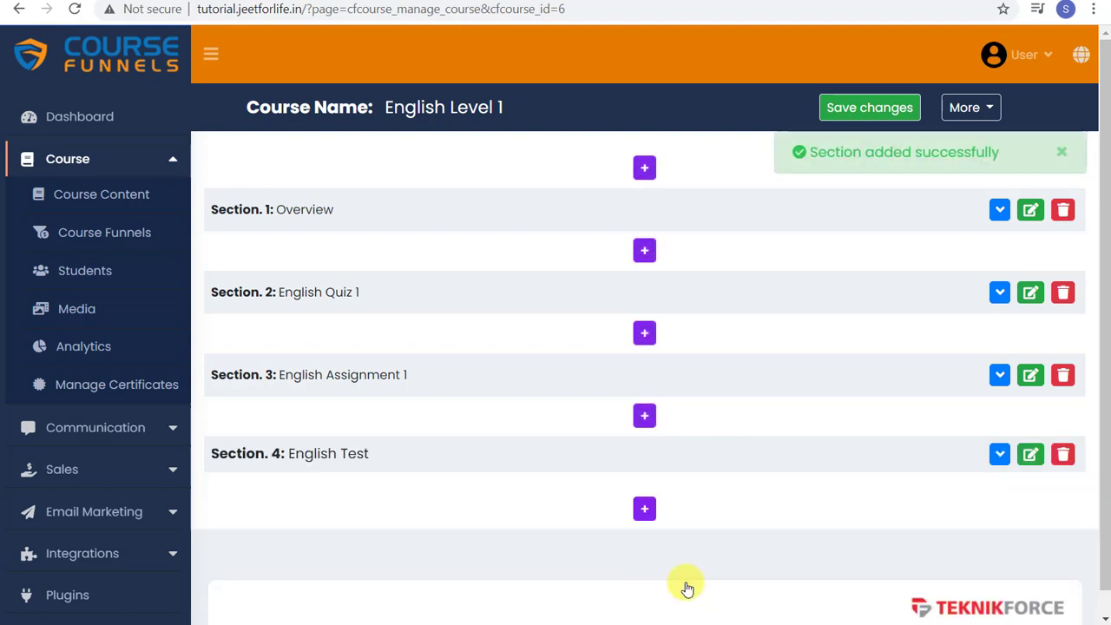
# Step: Add a test titled "Grammar Test" to the English Test section
pyautogui.click(998, 454)
pyautogui.click(645, 500)
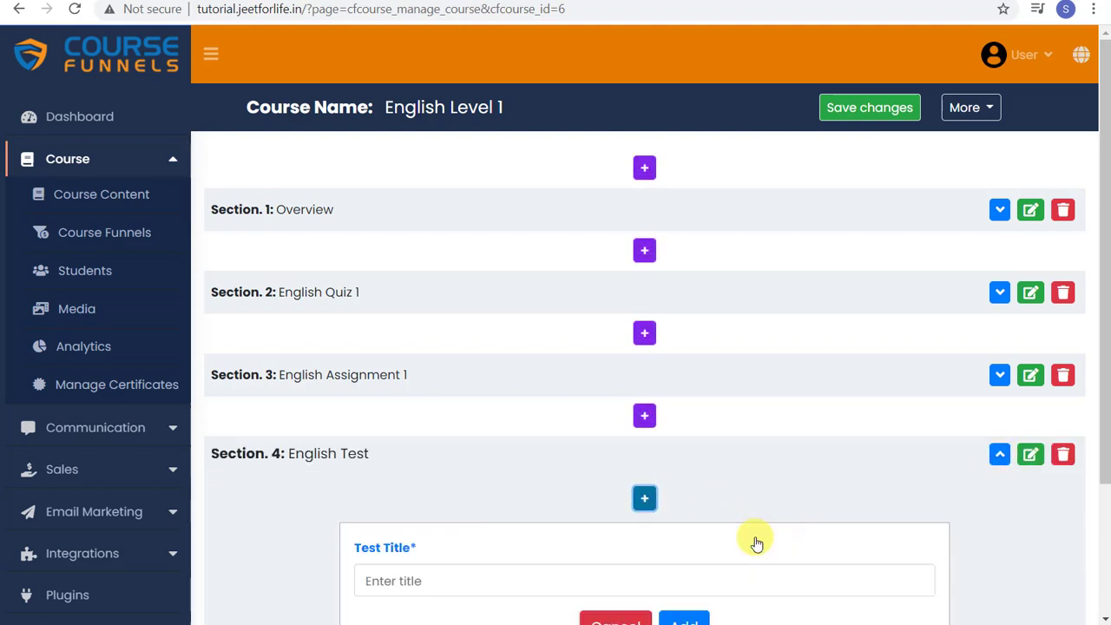
pyautogui.scroll(-2, 745, 477)
pyautogui.write('Grammar Tes')
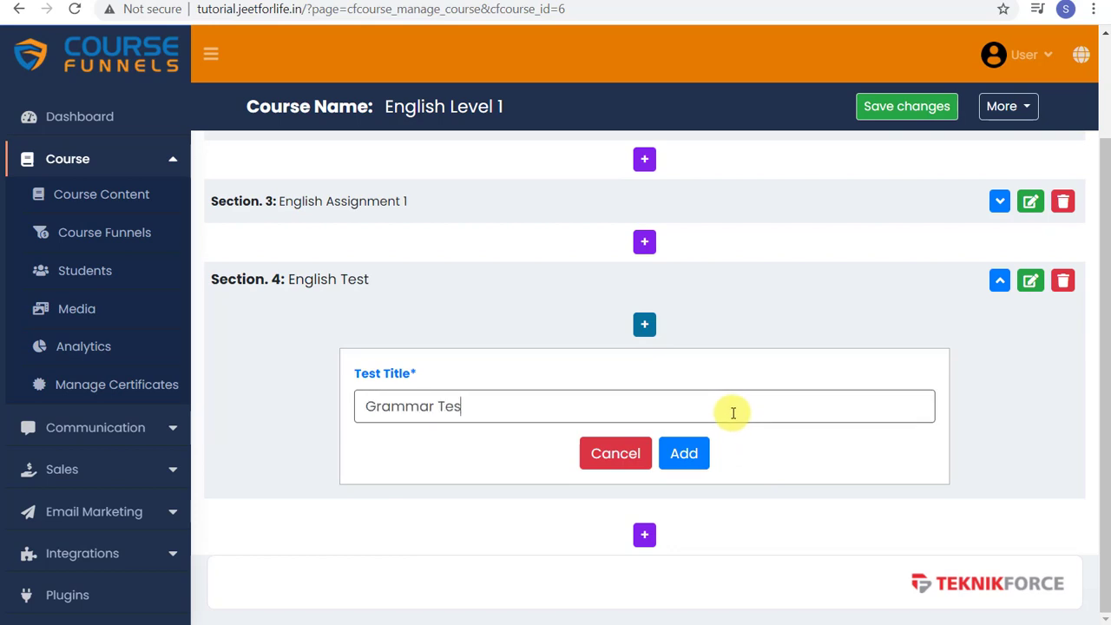
pyautogui.write('t')
pyautogui.click(685, 453)
# Step: Open the Grammar Test for editing, set its duration to 100 minutes, allow downloading the completion certificate, and save the basic info
pyautogui.click(890, 471)
pyautogui.scroll(-3, 886, 478)
pyautogui.doubleClick(438, 381)
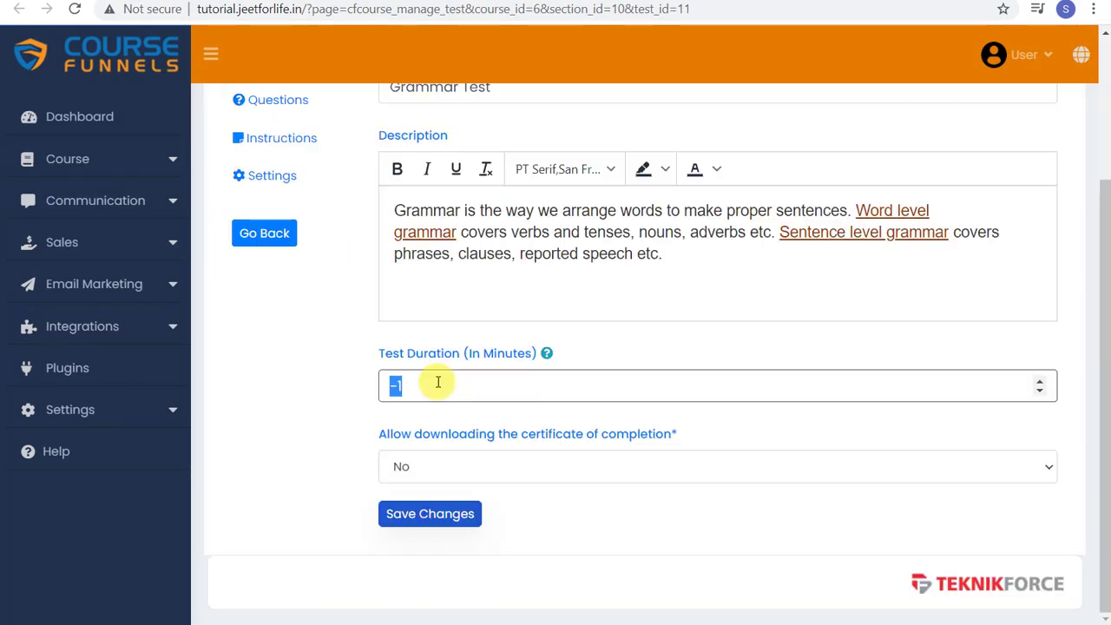
pyautogui.click(509, 469)
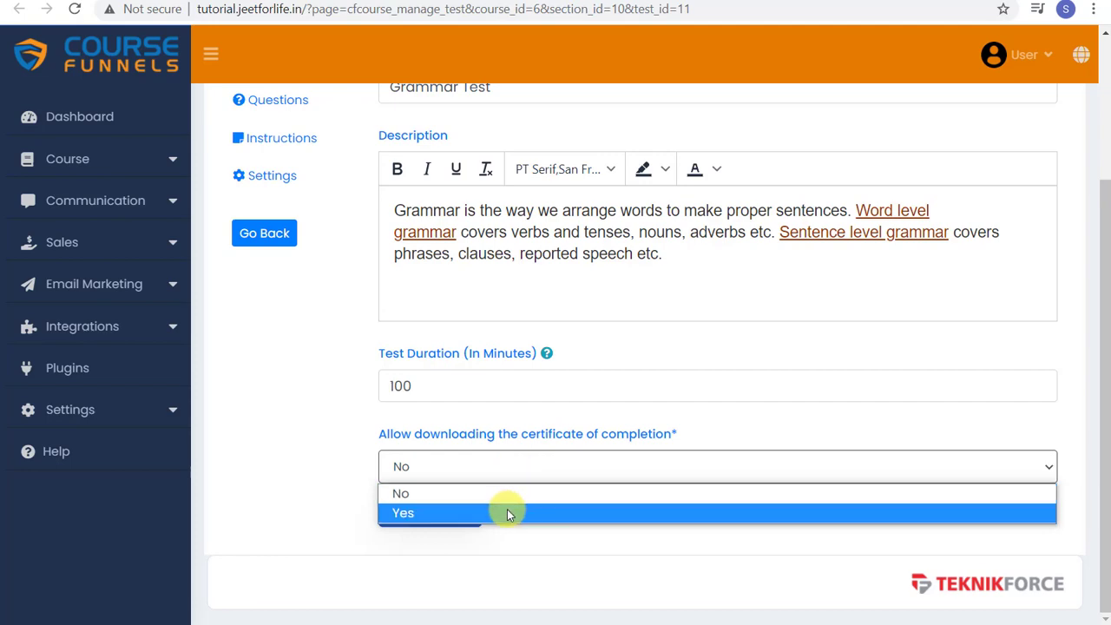
pyautogui.click(508, 513)
pyautogui.click(421, 516)
# Step: Add a test question "Grammar Rule #1" with the answer about sentences starting with a capital letter and ending with punctuation
pyautogui.click(744, 292)
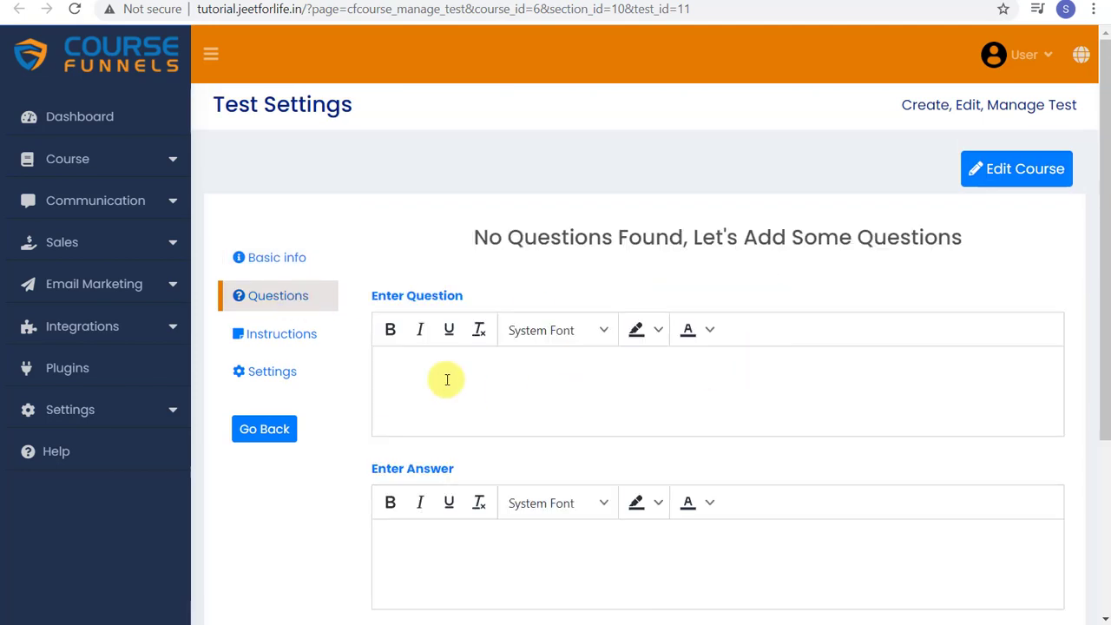
pyautogui.click(446, 379)
pyautogui.write('Gra')
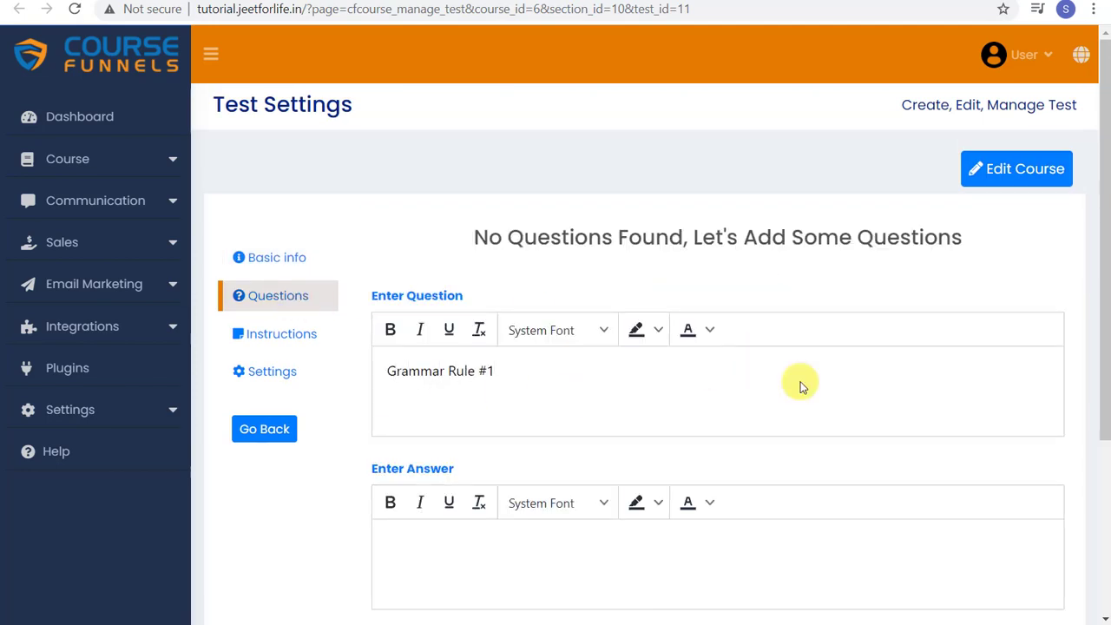
pyautogui.write('mmar Rule #1')
pyautogui.scroll(-2, 802, 387)
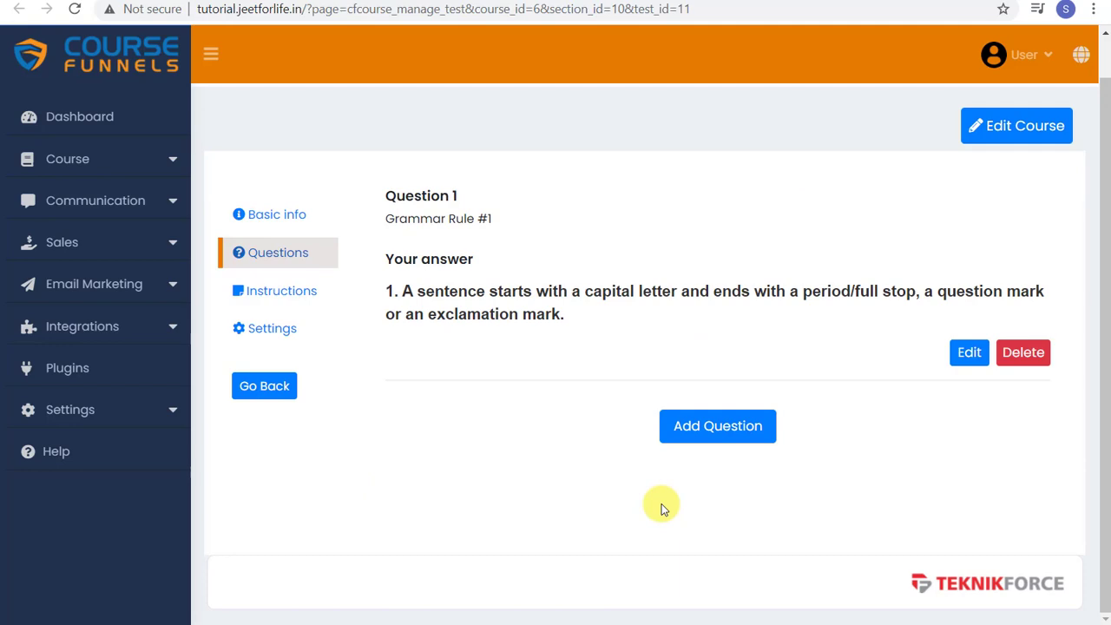
# Step: Add two more test questions, one on Subject-Verb-Object order and "Grammar Rule #10" on the words your and you're
pyautogui.click(707, 426)
pyautogui.scroll(-2, 766, 395)
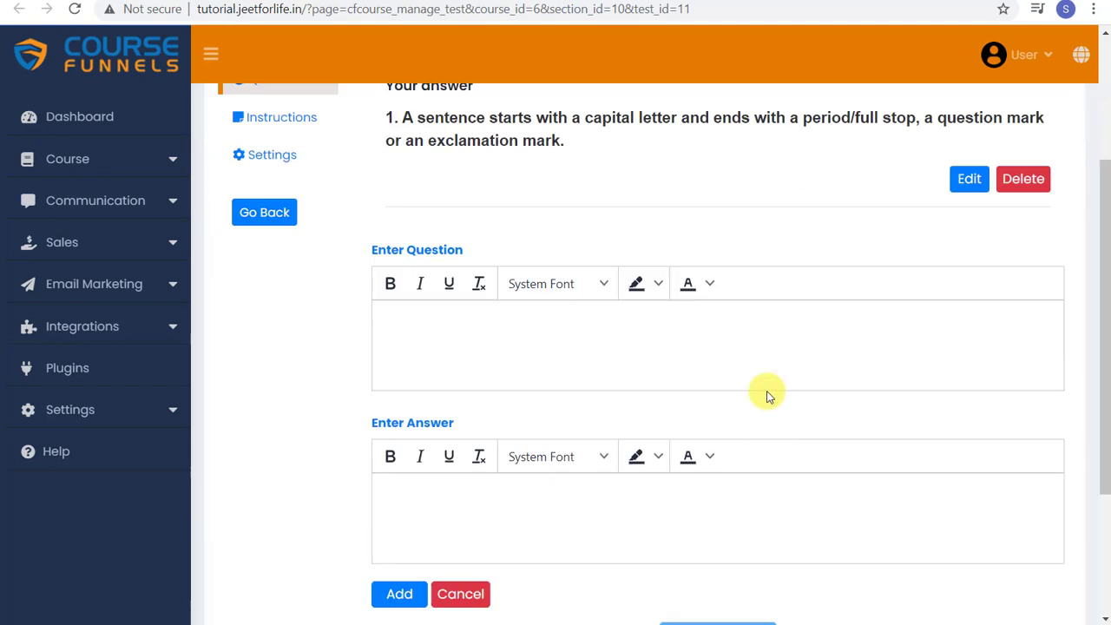
pyautogui.click(772, 354)
pyautogui.write('Grammar Rule #10')
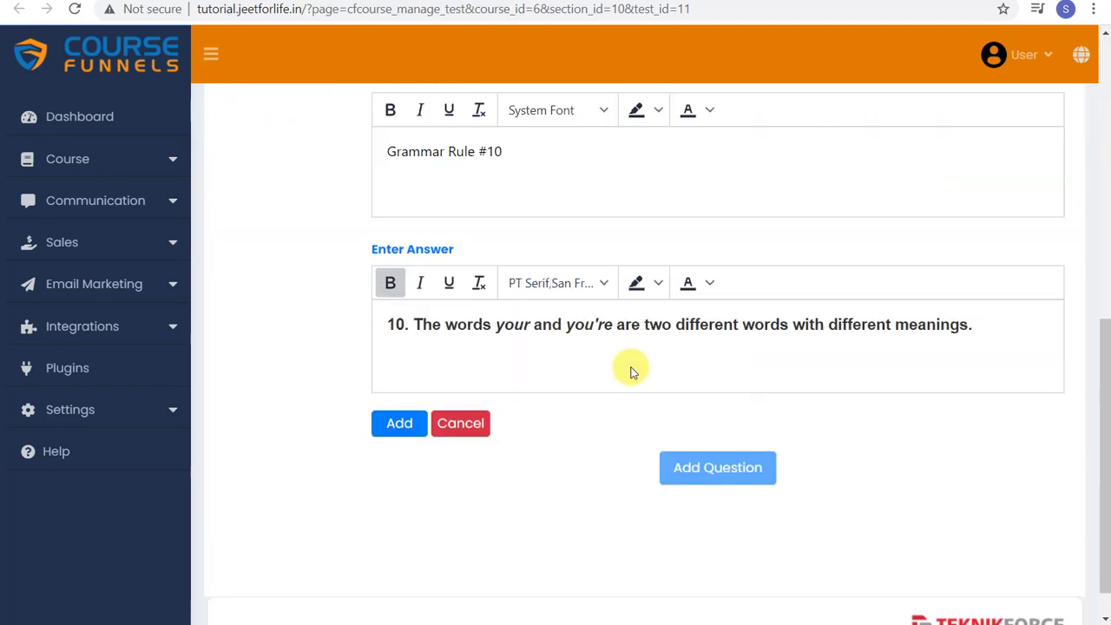
pyautogui.click(397, 422)
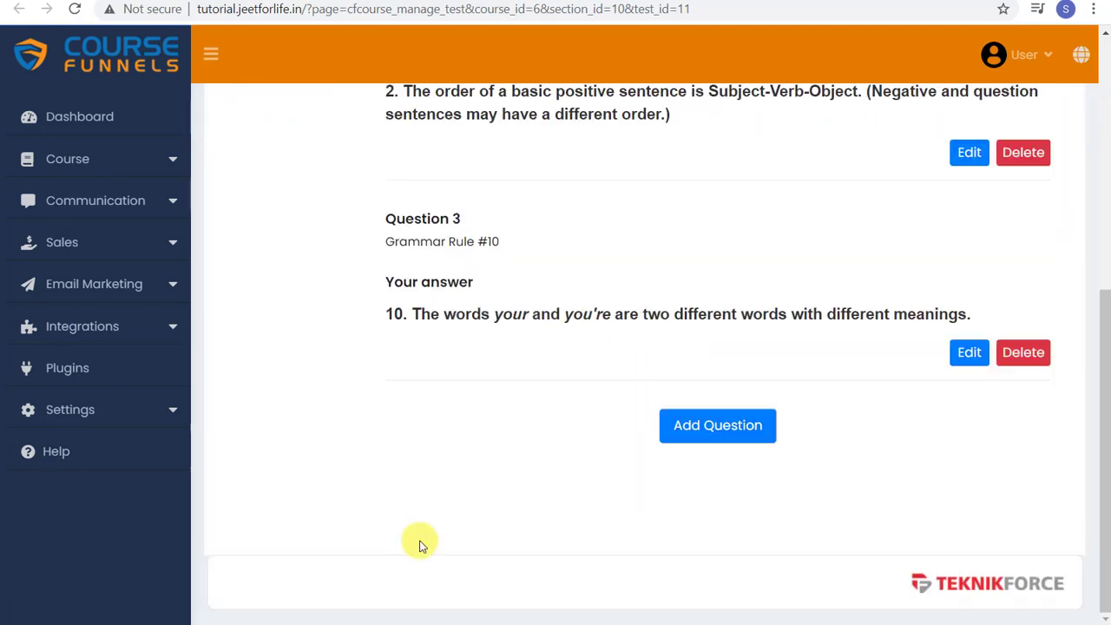
# Step: Enter the test instructions "Answers must be correctly written like the ones in our lecture." and save them
pyautogui.scroll(4, 575, 449)
pyautogui.click(292, 220)
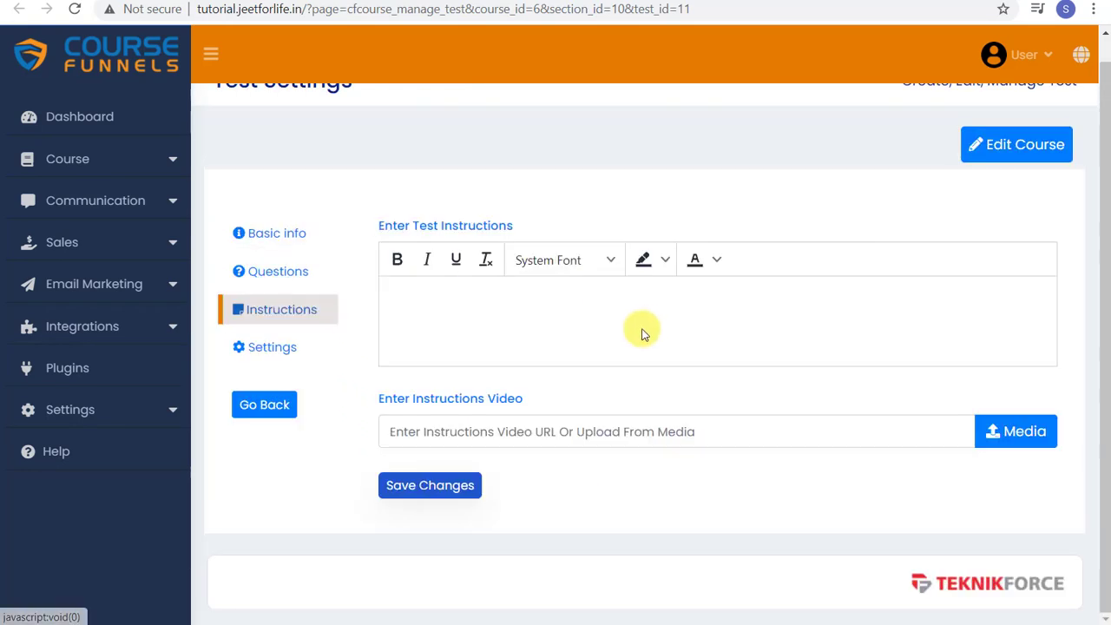
pyautogui.click(511, 322)
pyautogui.write('Answers must be correctly written like the ones in our lecture.')
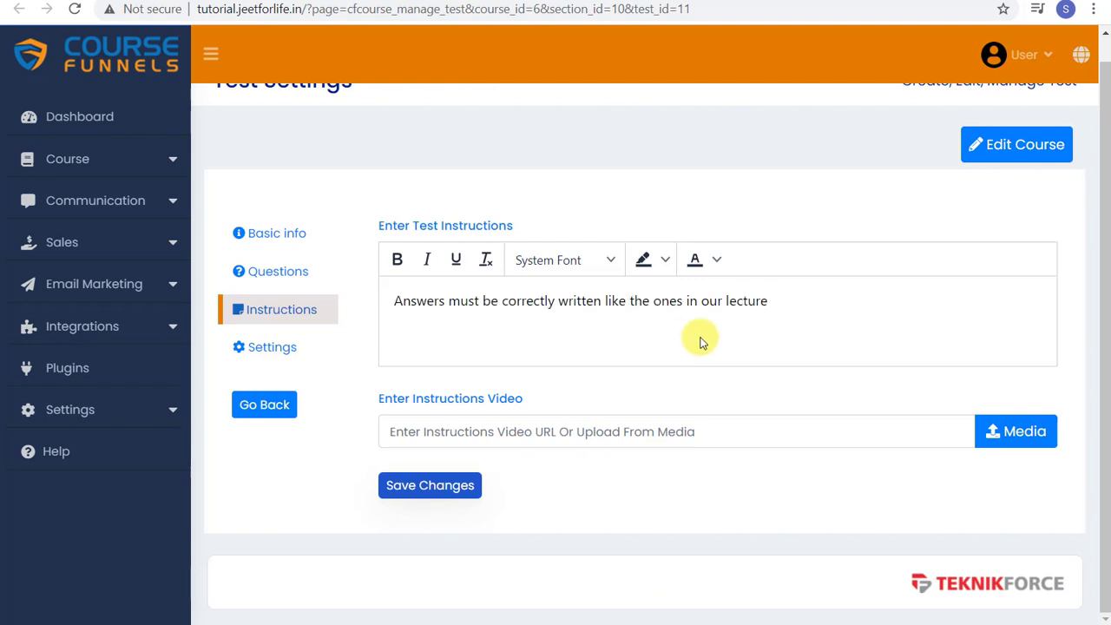
pyautogui.click(425, 484)
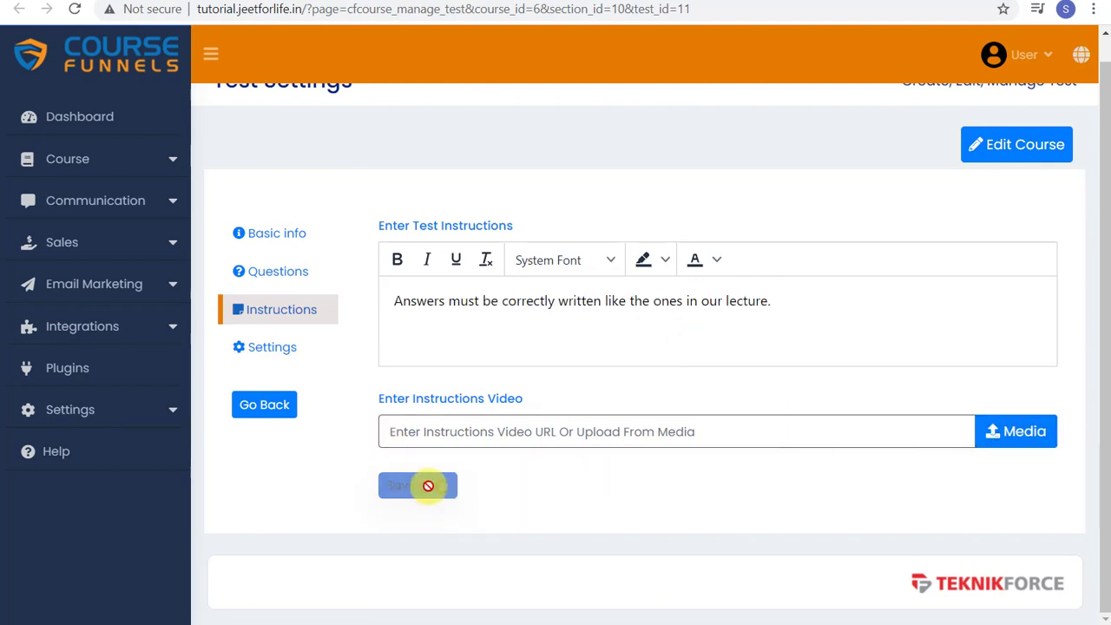
# Step: Set the test's result comments for the score ranges 0–39, 40–59, 60–79 and 80–100 percent, and save the settings
pyautogui.click(271, 347)
pyautogui.scroll(-5, 433, 193)
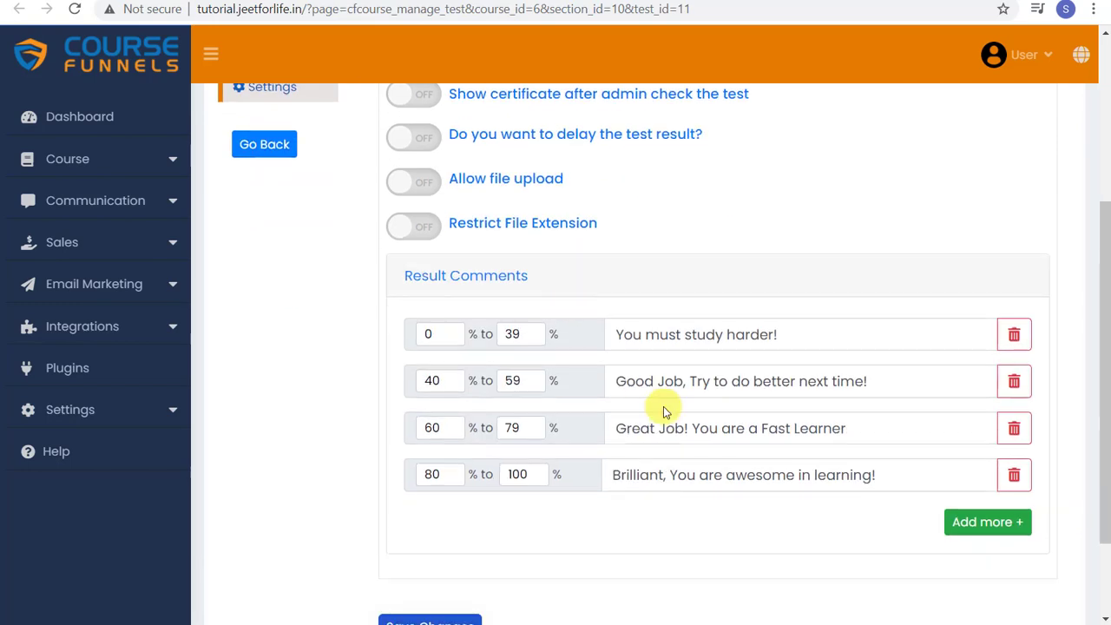
pyautogui.click(436, 504)
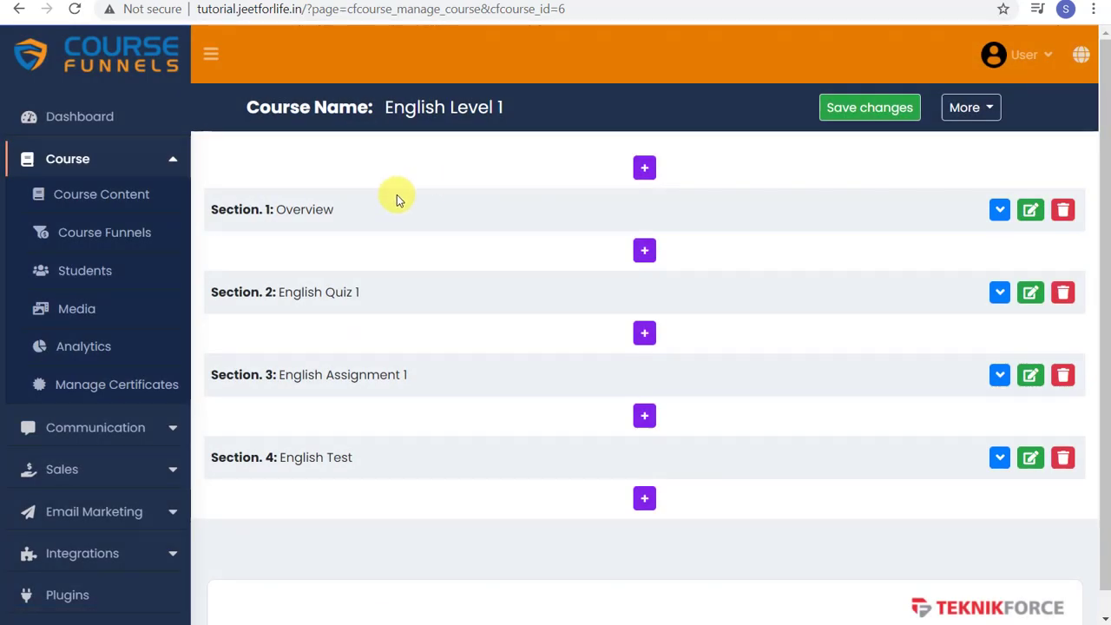
# Step: Expand all four course sections to review their lectures, quiz, assignment and test
pyautogui.click(999, 209)
pyautogui.scroll(-4, 999, 216)
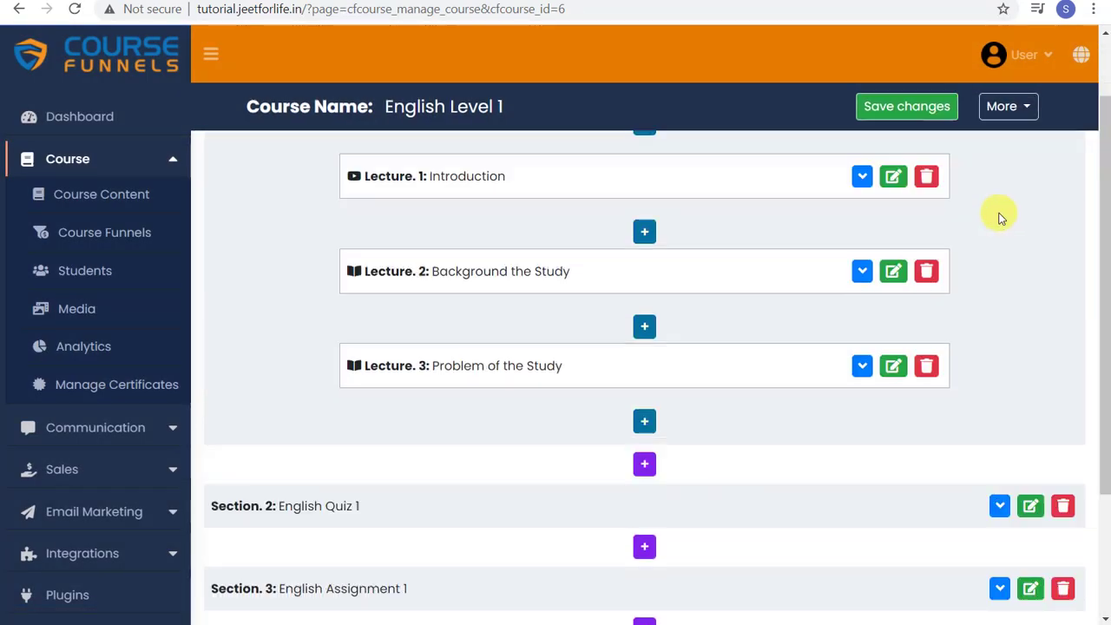
pyautogui.click(998, 328)
pyautogui.click(999, 410)
pyautogui.click(999, 343)
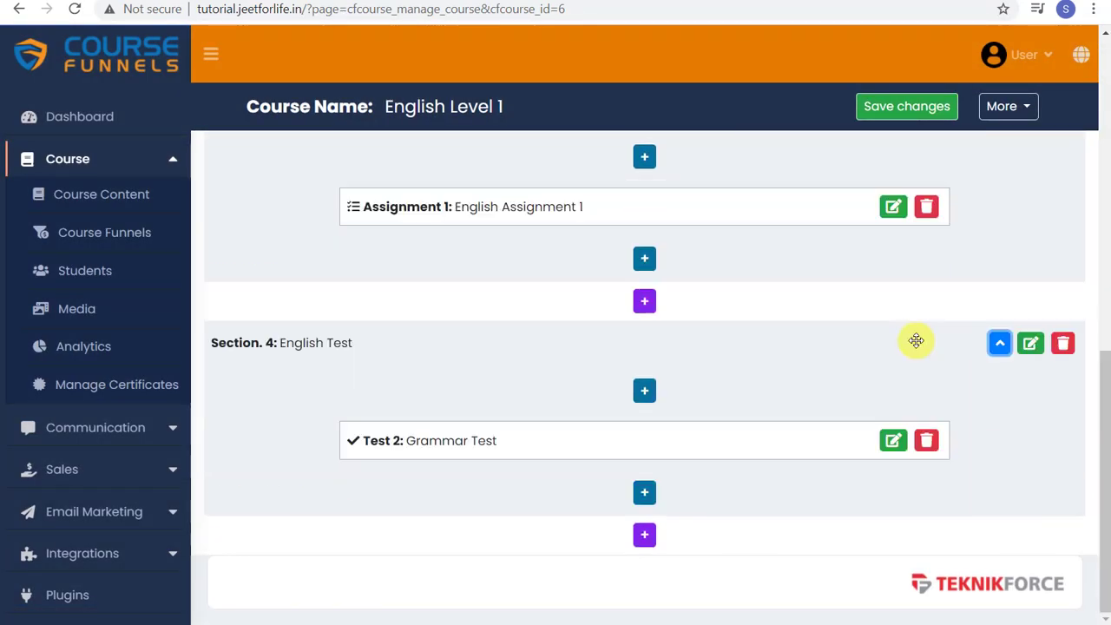
# Step: Preview the course, expand its English Quiz 1 and English Assignment 1 sections, and examine the lecture and course overview
pyautogui.click(1027, 108)
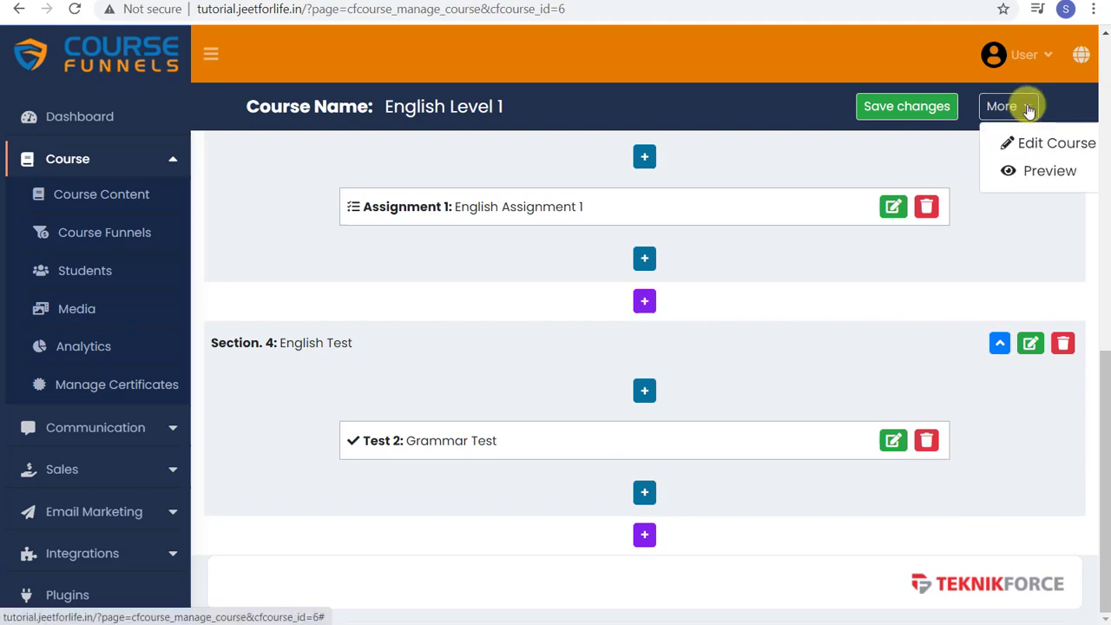
pyautogui.click(1029, 172)
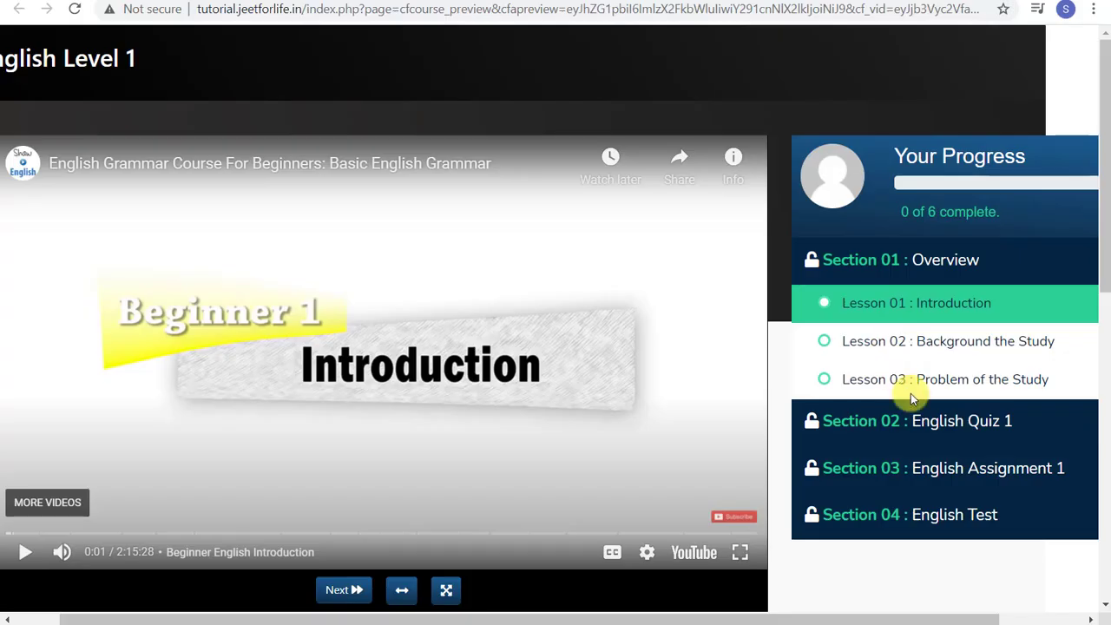
pyautogui.click(949, 425)
pyautogui.click(955, 506)
pyautogui.scroll(-5, 862, 338)
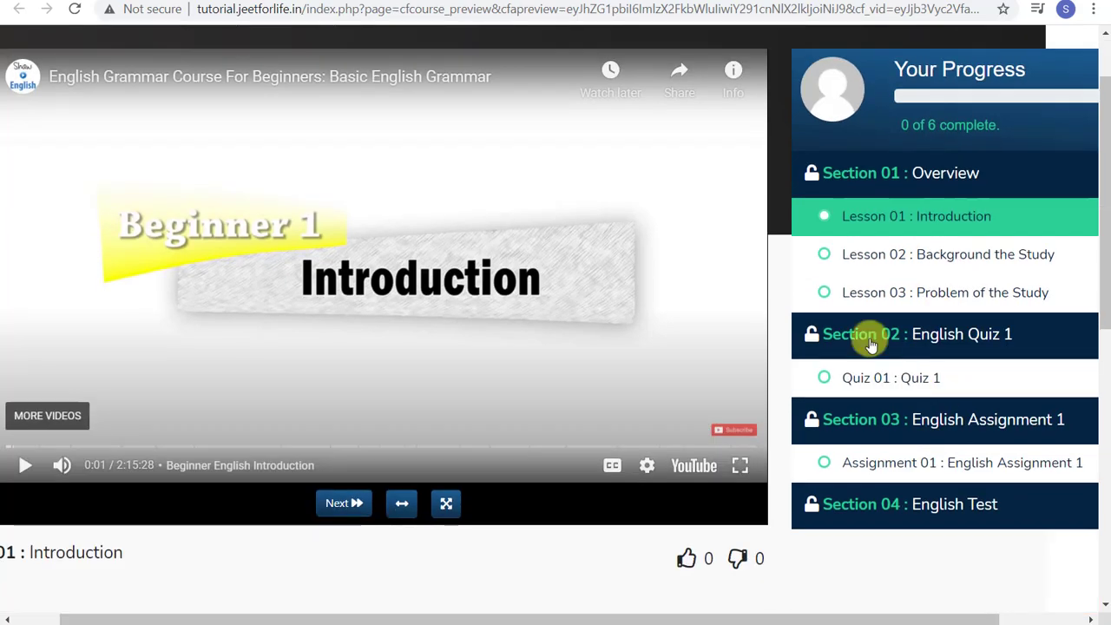
pyautogui.scroll(-5, 549, 296)
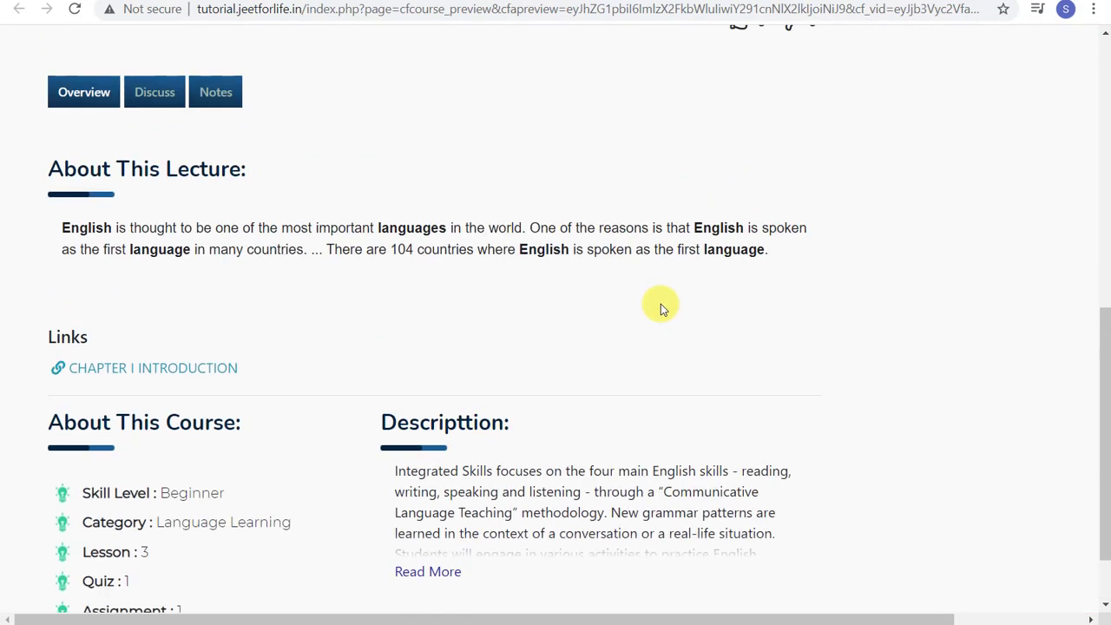
pyautogui.scroll(10, 660, 303)
pyautogui.scroll(1, 1010, 340)
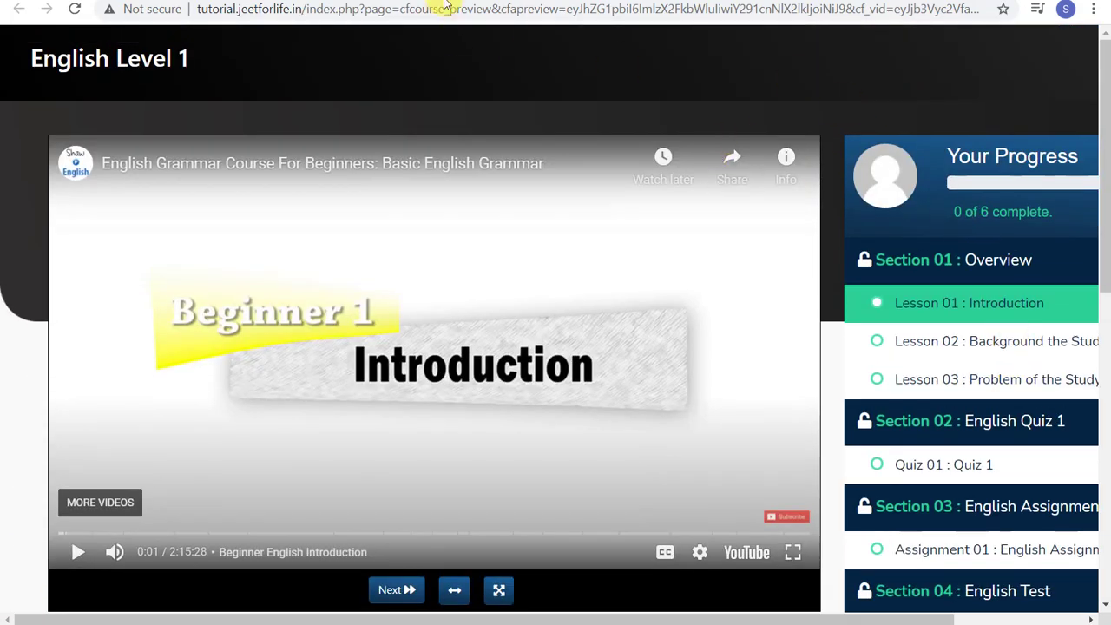